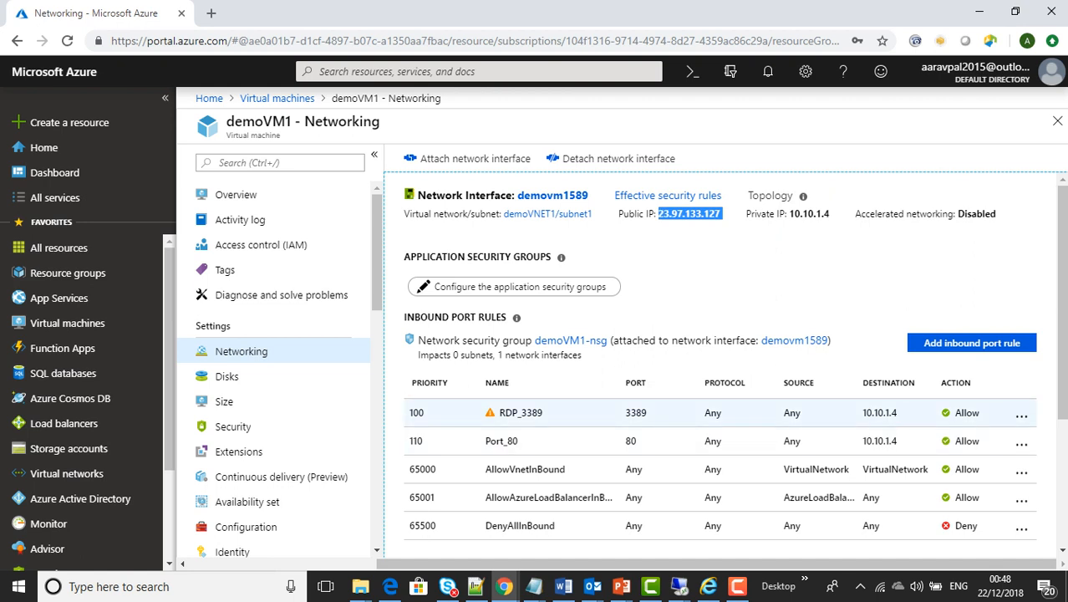
pyautogui.hotkey('ctrl', 't')
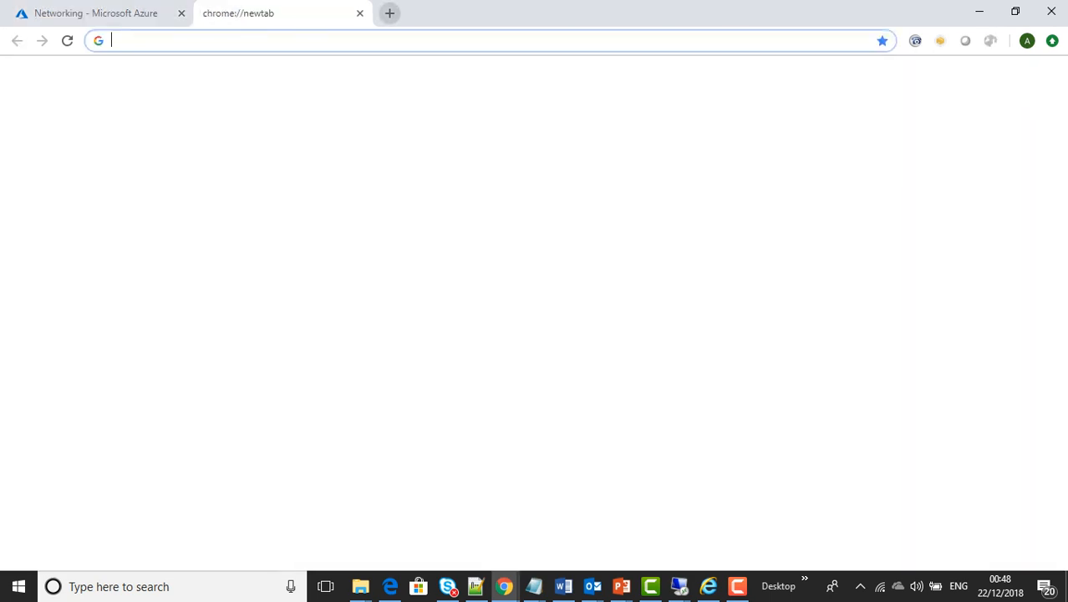
pyautogui.write('h')
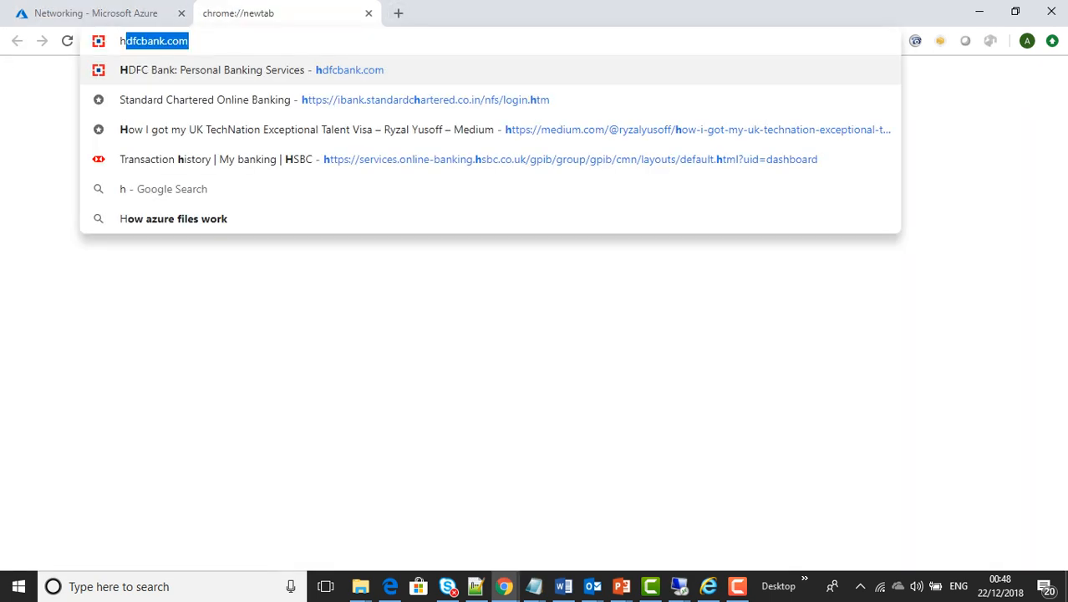
pyautogui.write('ttp://')
pyautogui.write('23.97.133.127')
pyautogui.press('Return')
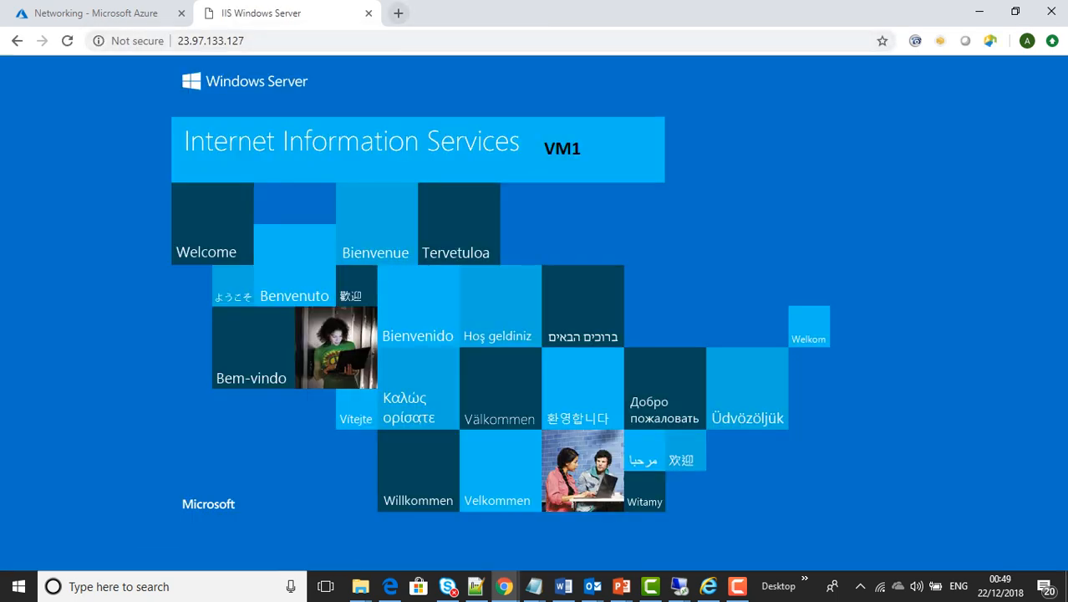
# Return to the Azure portal and open the networking settings of the demoVM2 virtual machine.
pyautogui.click(92, 13)
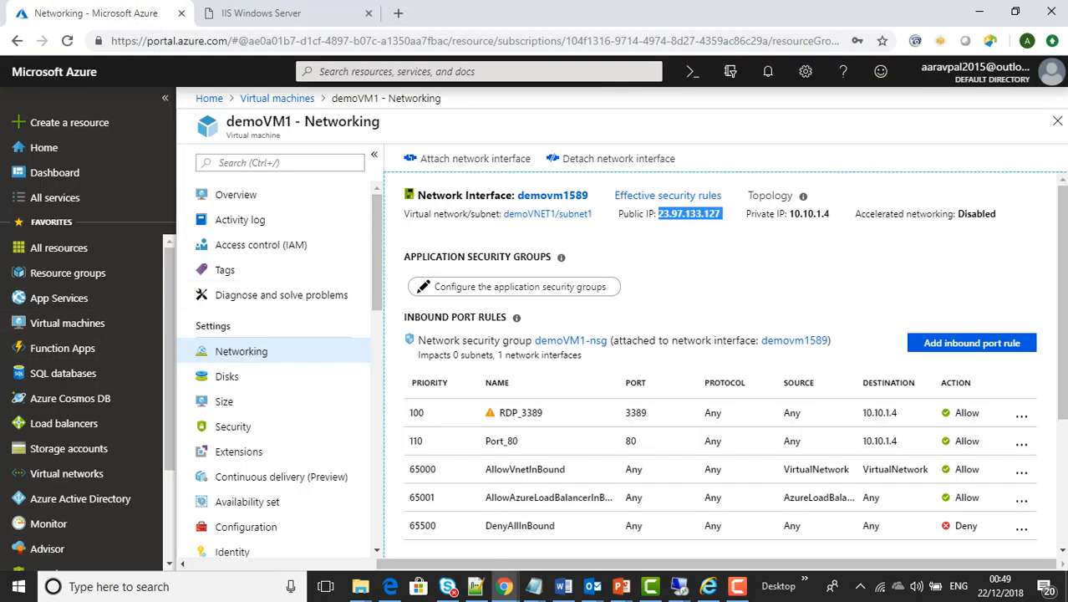
pyautogui.click(277, 99)
pyautogui.click(273, 317)
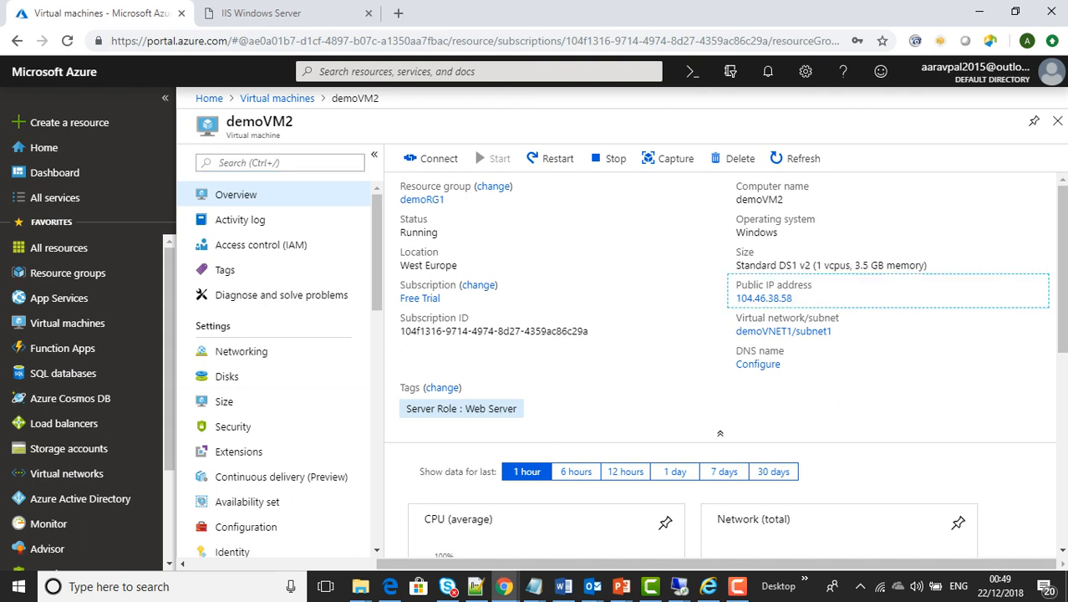
pyautogui.click(243, 352)
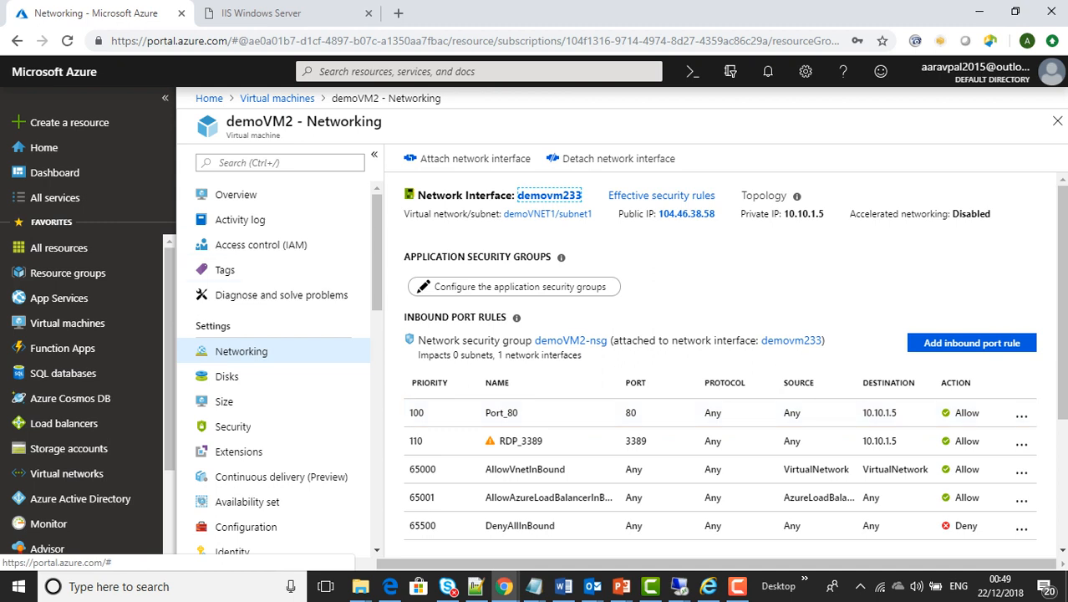
# Open 104.46.38.58 in a new browser tab to check demoVM2's web page.
pyautogui.hotkey('ctrl', 't')
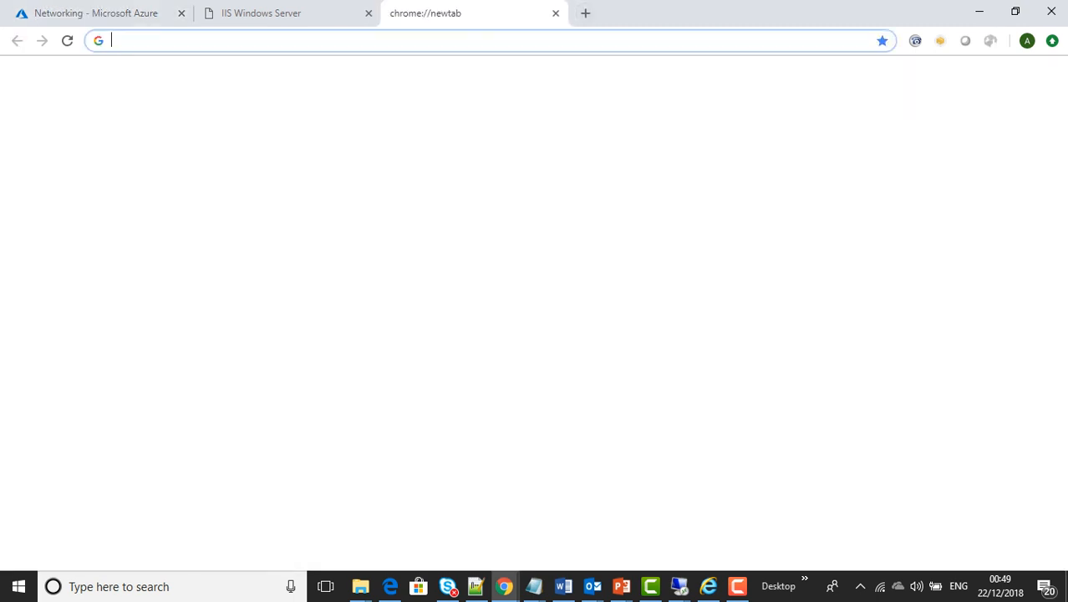
pyautogui.write('104.46.38.58')
pyautogui.press('Return')
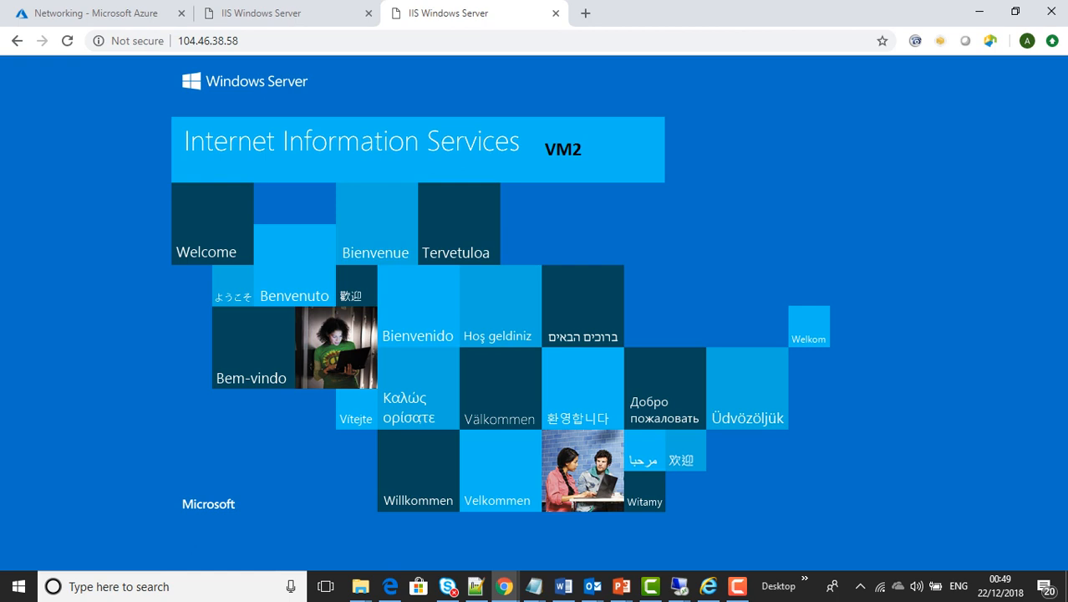
# Return to the Azure portal, find the Load balancers service by filtering all services for "load", and refresh its list.
pyautogui.click(92, 13)
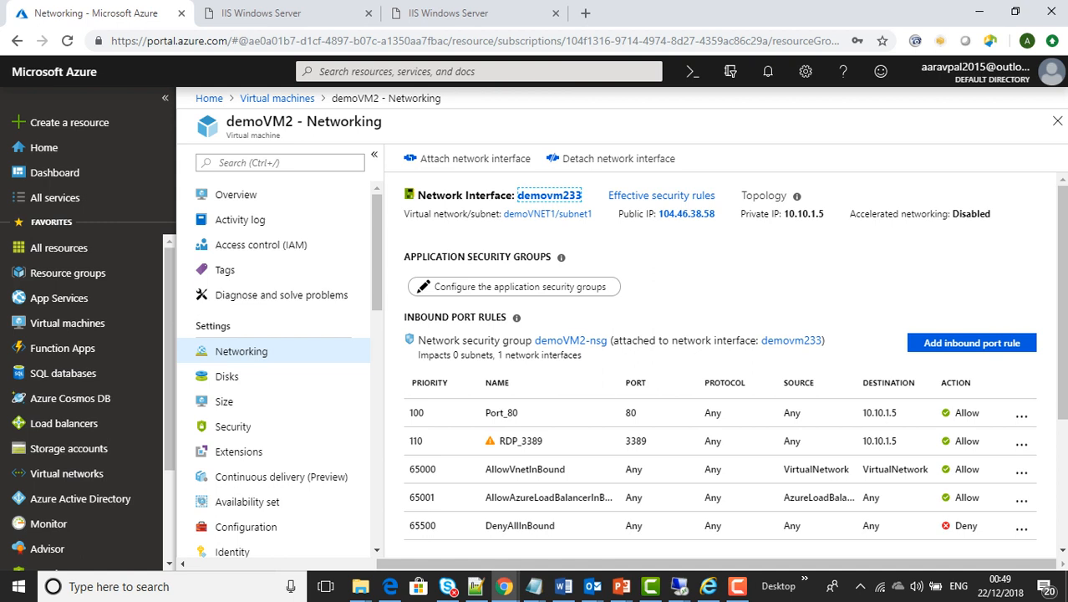
pyautogui.click(55, 197)
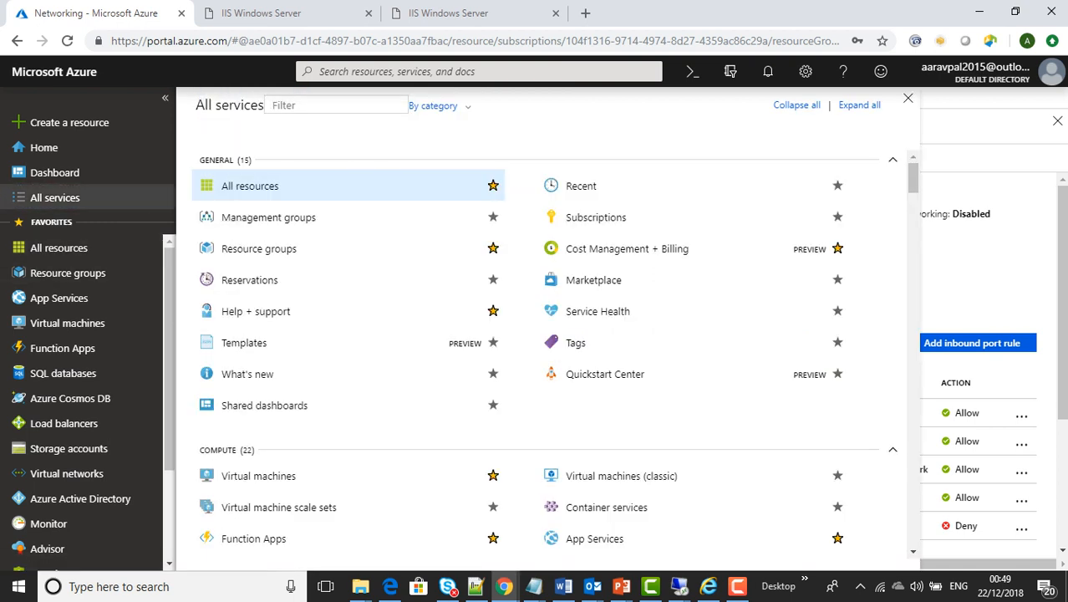
pyautogui.write('load')
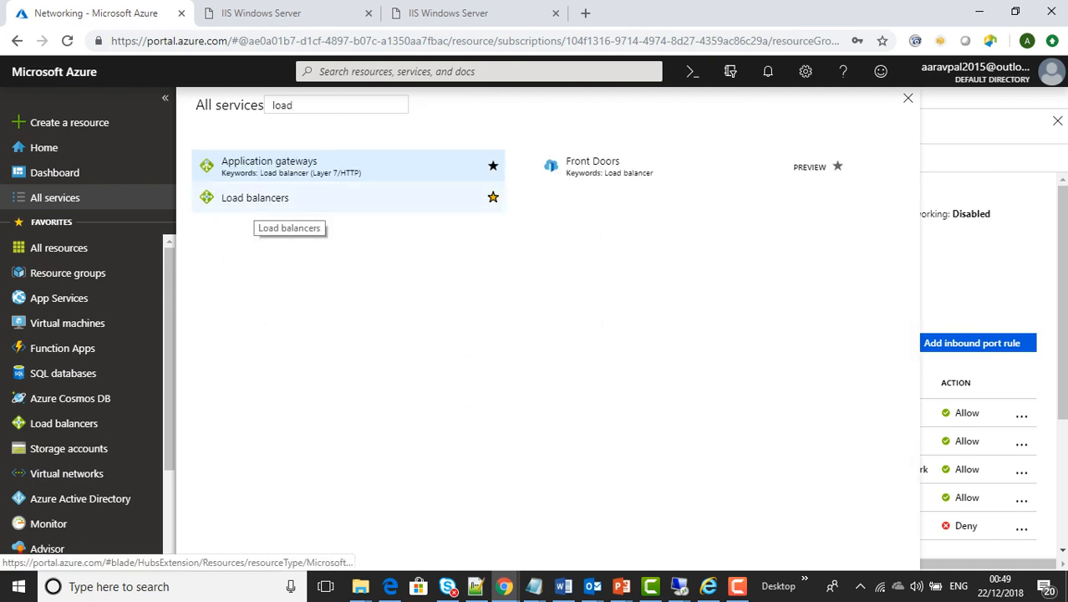
pyautogui.click(256, 201)
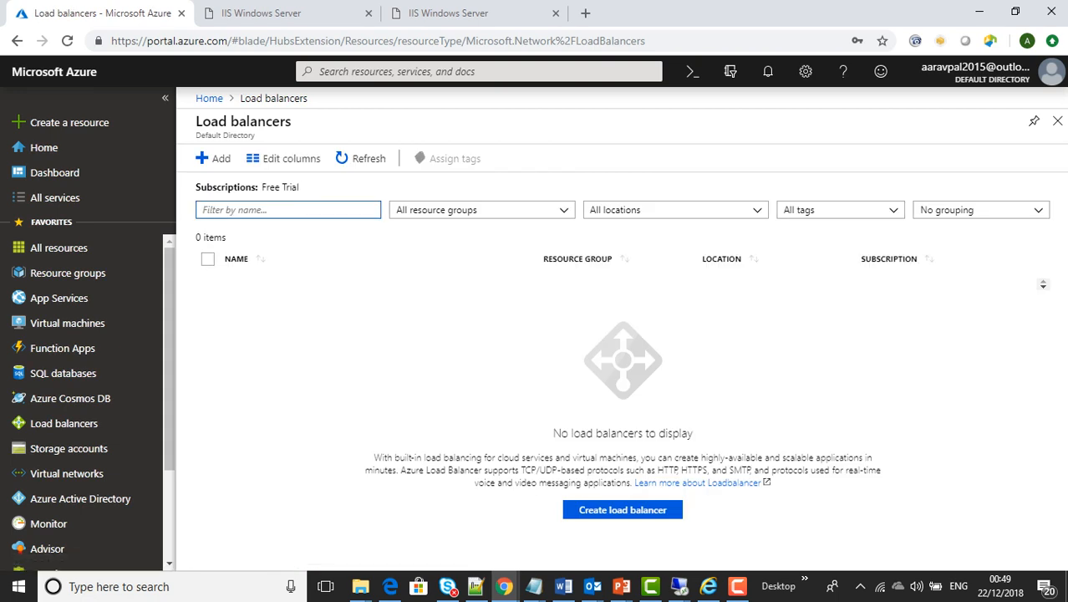
pyautogui.click(361, 158)
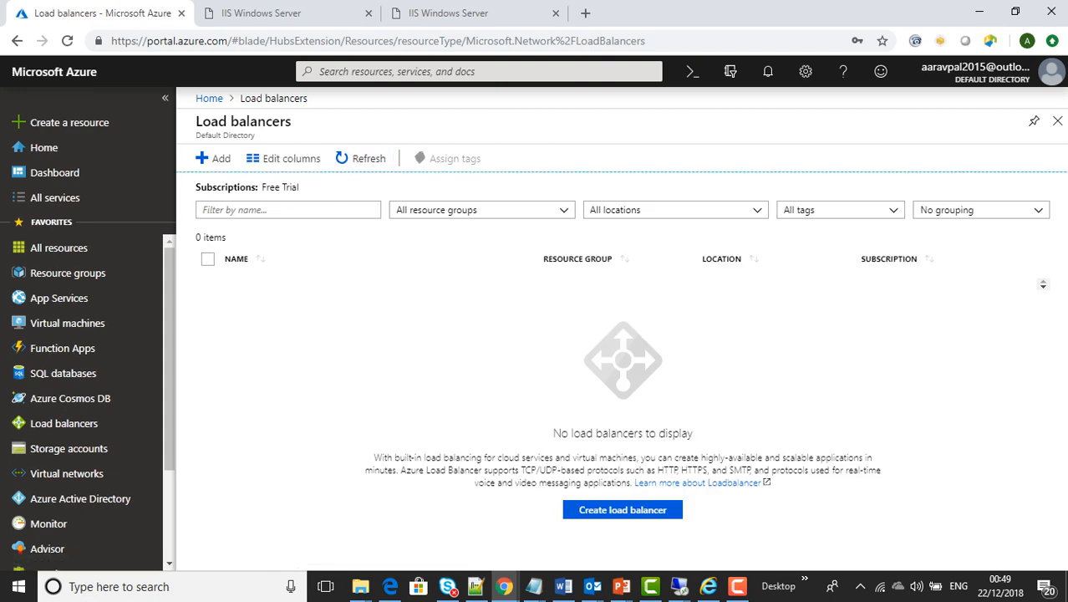
# Start a new load balancer named ext-lb that uses the existing public IP address LB-ip.
pyautogui.click(214, 158)
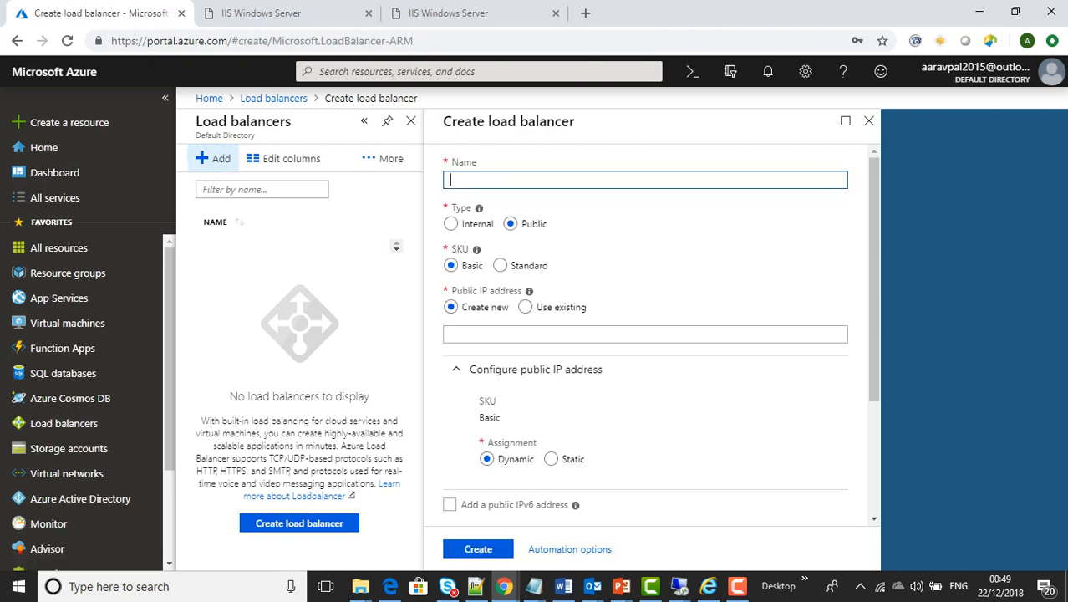
pyautogui.write('ext-lb')
pyautogui.click(526, 307)
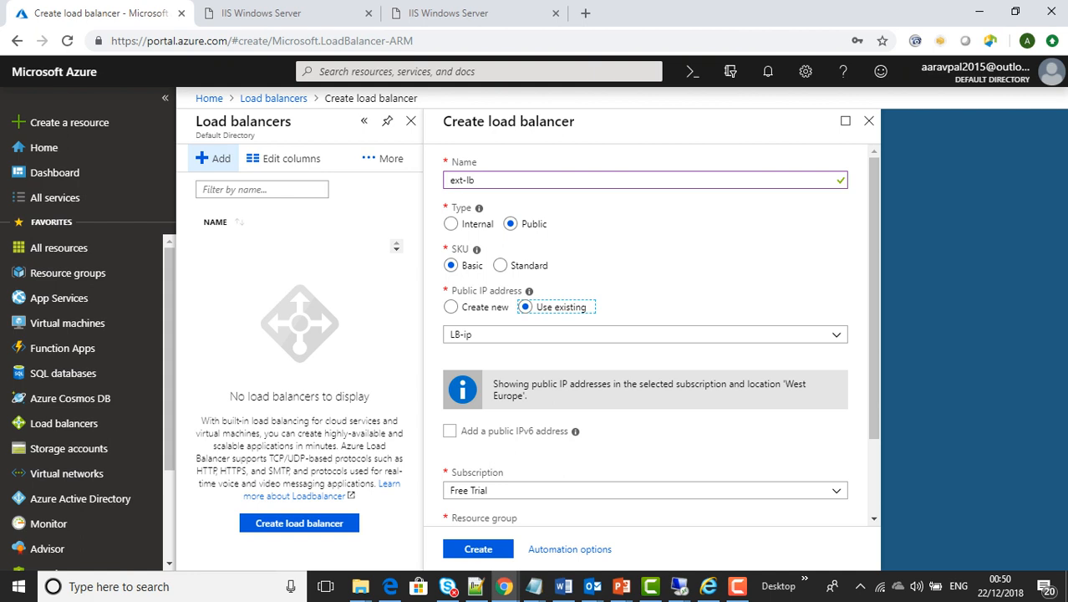
# Assign the new load balancer to resource group demoRG1 and create it.
pyautogui.scroll(-2, 645, 334)
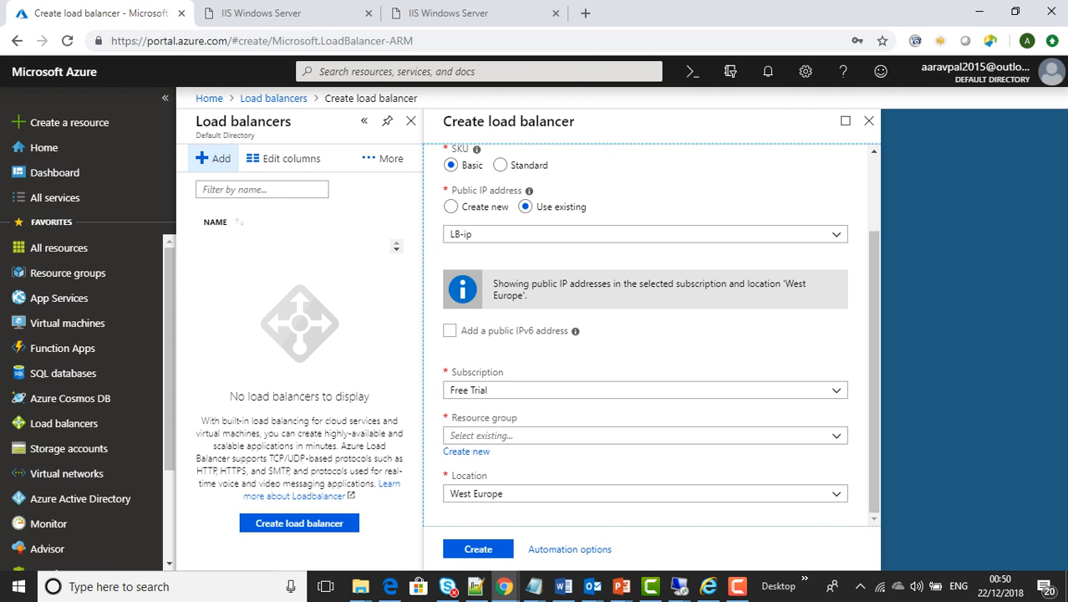
pyautogui.click(645, 435)
pyautogui.click(645, 455)
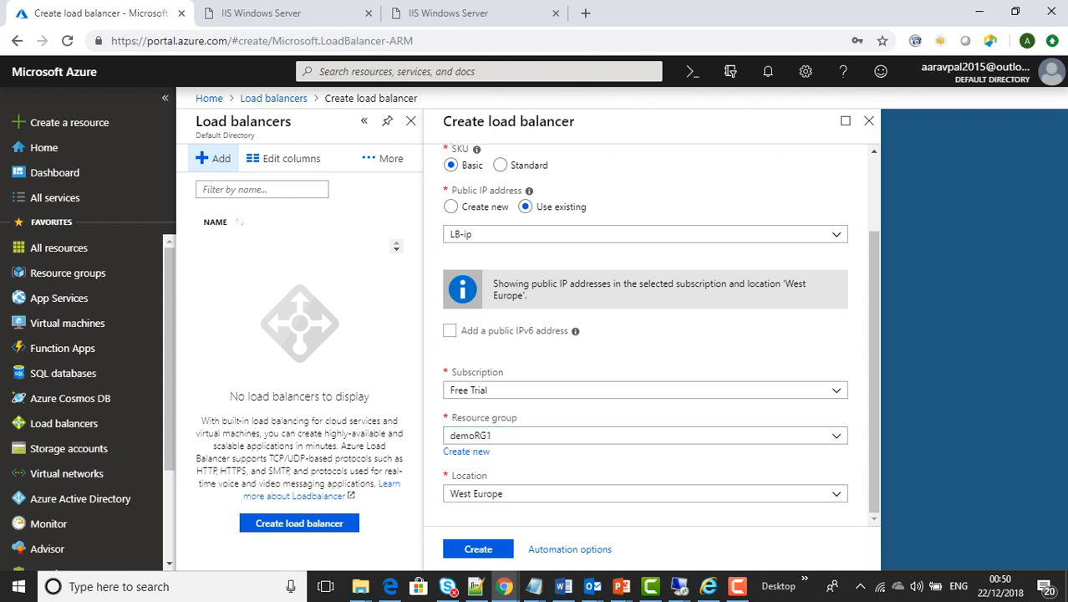
pyautogui.click(874, 372)
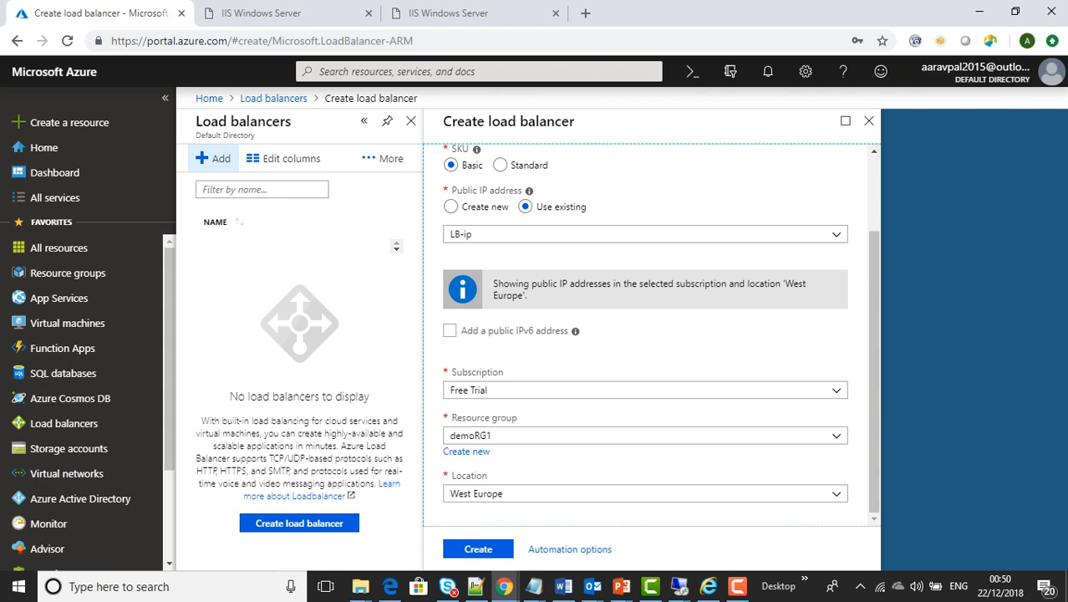
pyautogui.click(478, 548)
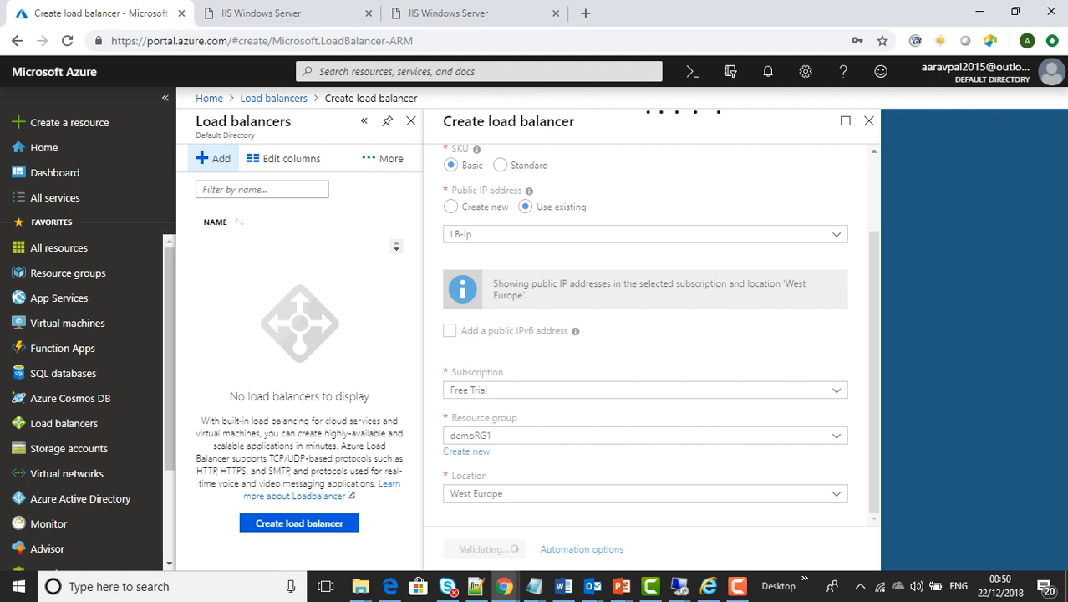
pyautogui.click(737, 586)
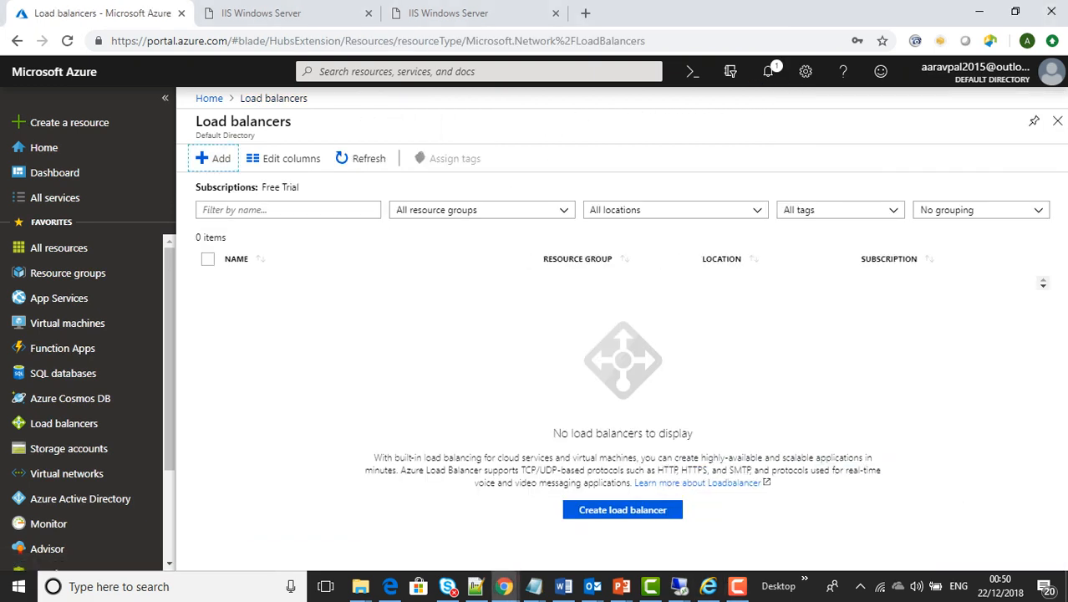
# Refresh the load balancer list and open the frontend IP configuration of ext-lb.
pyautogui.click(361, 159)
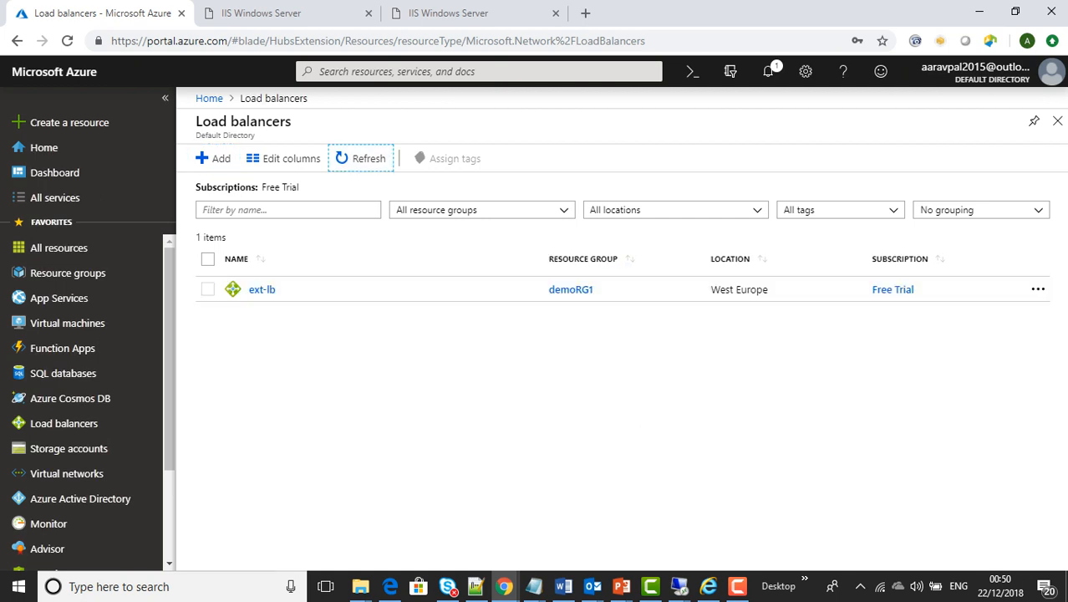
pyautogui.click(262, 289)
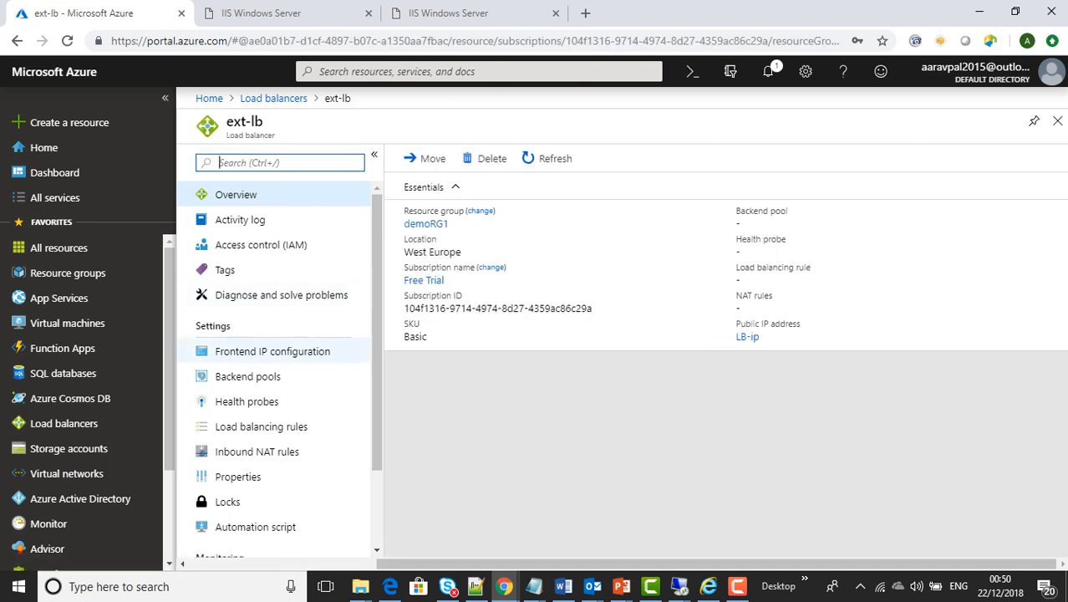
pyautogui.click(272, 352)
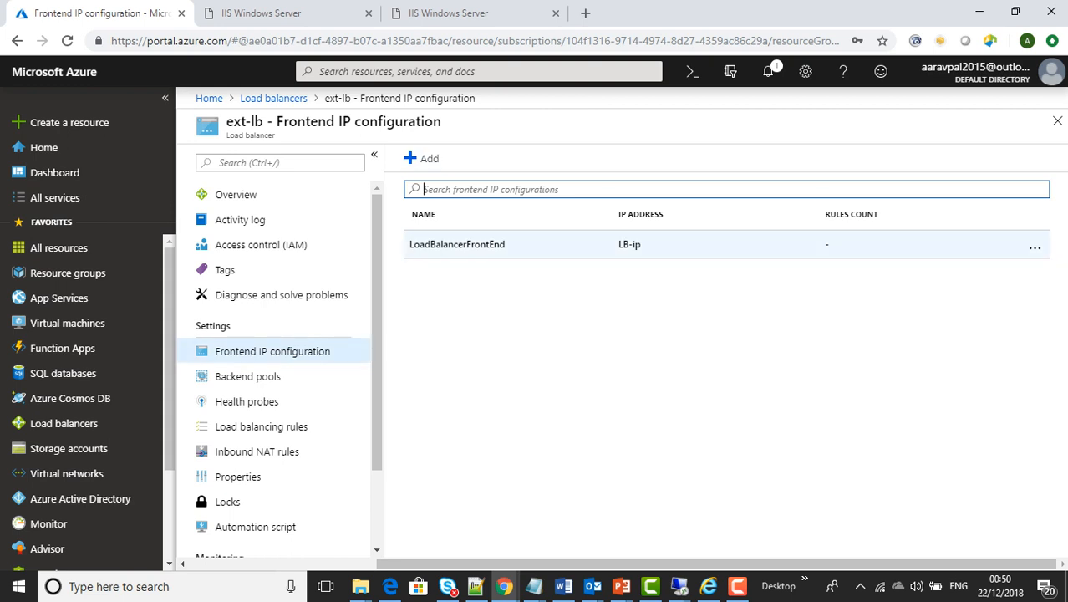
# Examine the LoadBalancerFrontEnd details and the form for adding a frontend IP address, closing each without changes.
pyautogui.click(457, 244)
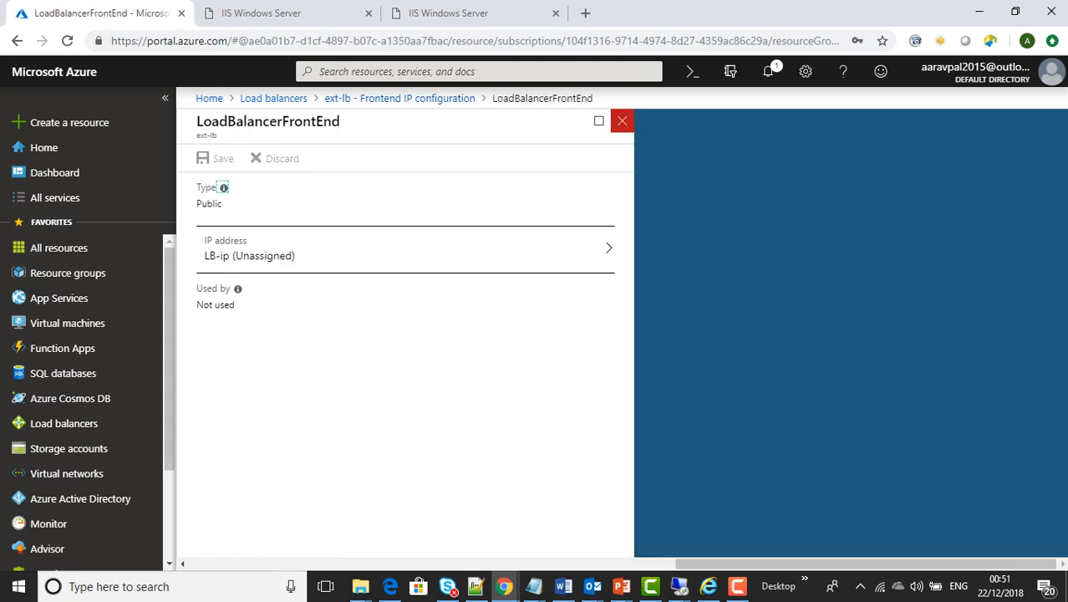
pyautogui.click(621, 120)
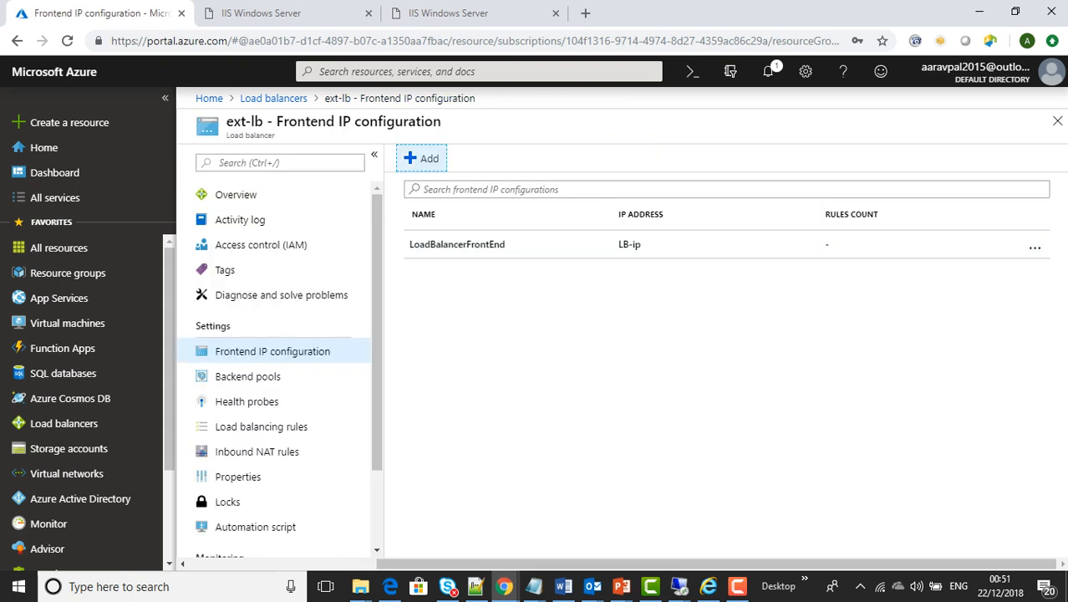
pyautogui.click(422, 158)
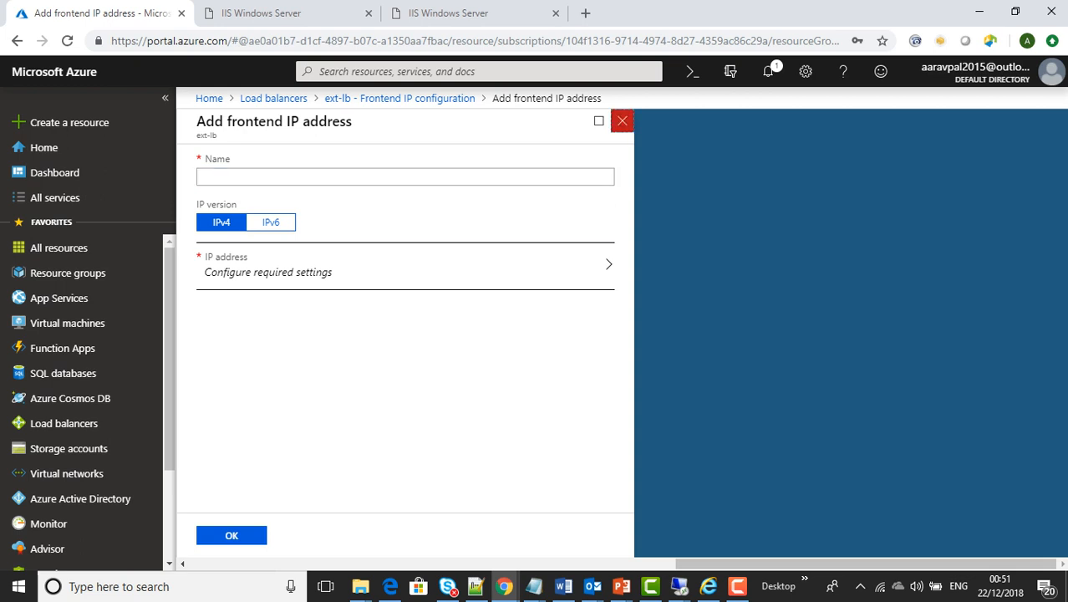
pyautogui.click(622, 120)
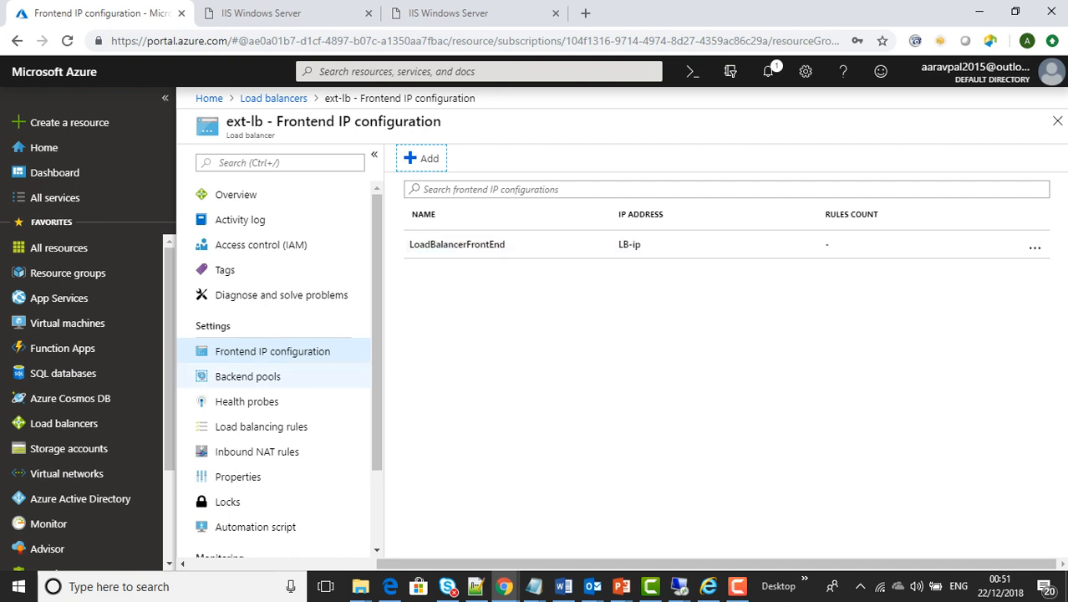
# Start a backend pool named webpool on ext-lb, associated with the availability set demoAS1.
pyautogui.click(247, 376)
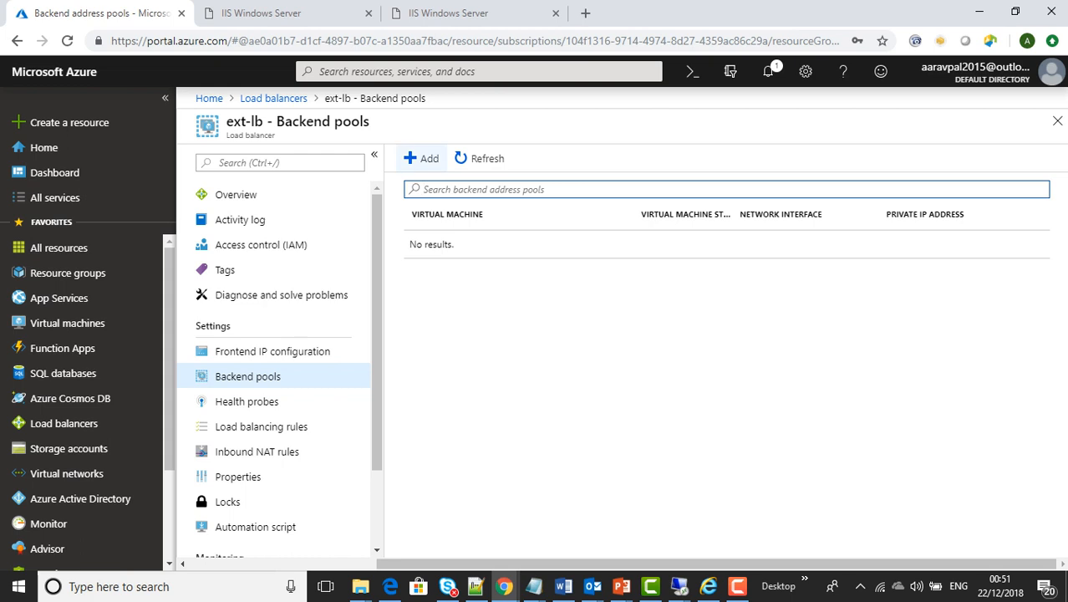
pyautogui.click(422, 158)
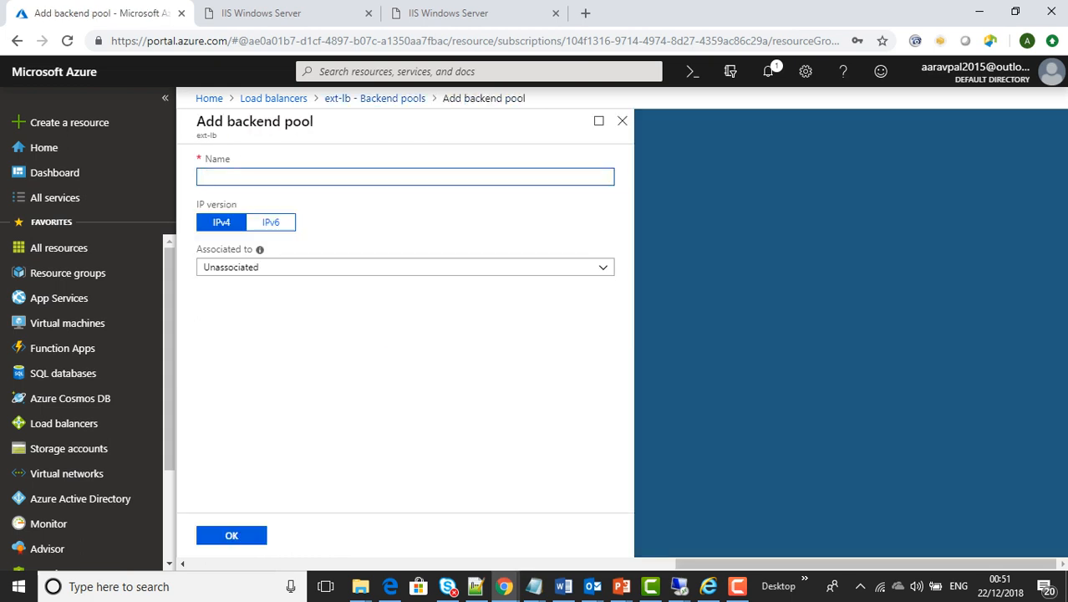
pyautogui.write('webpool')
pyautogui.click(405, 267)
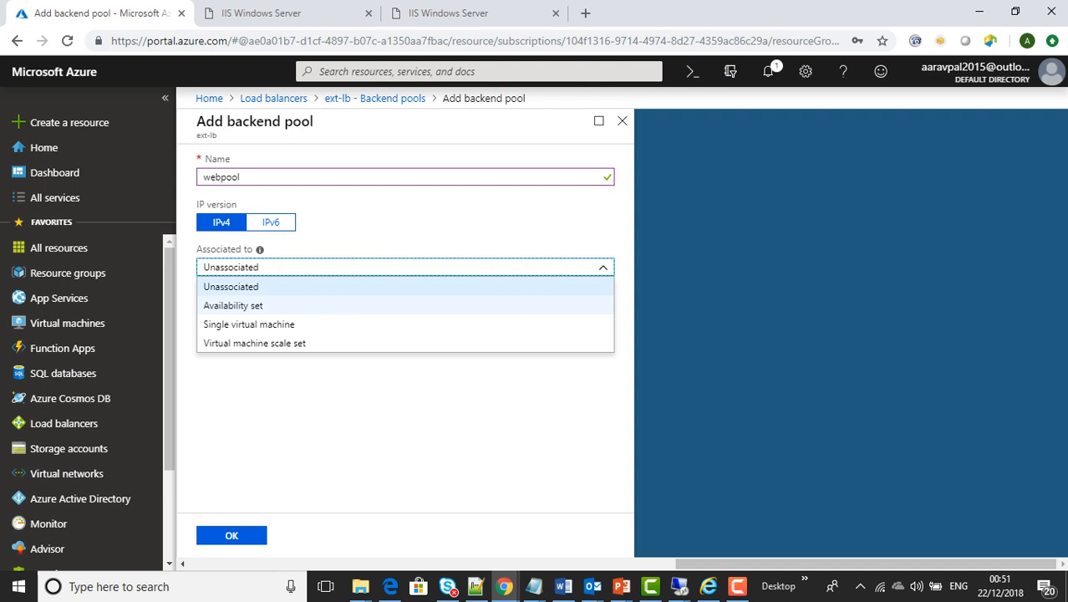
pyautogui.click(233, 306)
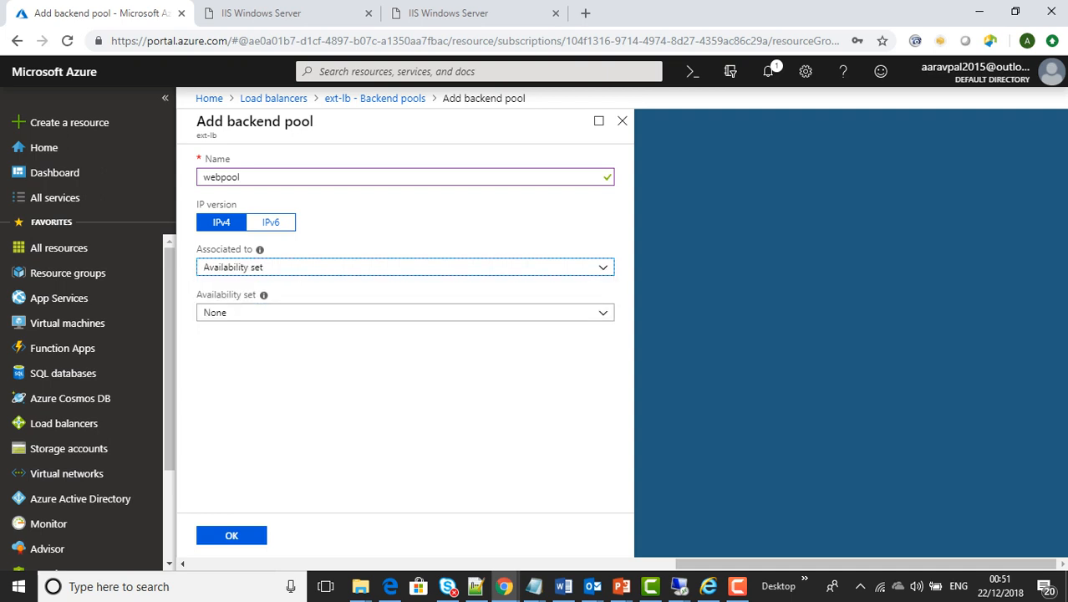
pyautogui.click(405, 312)
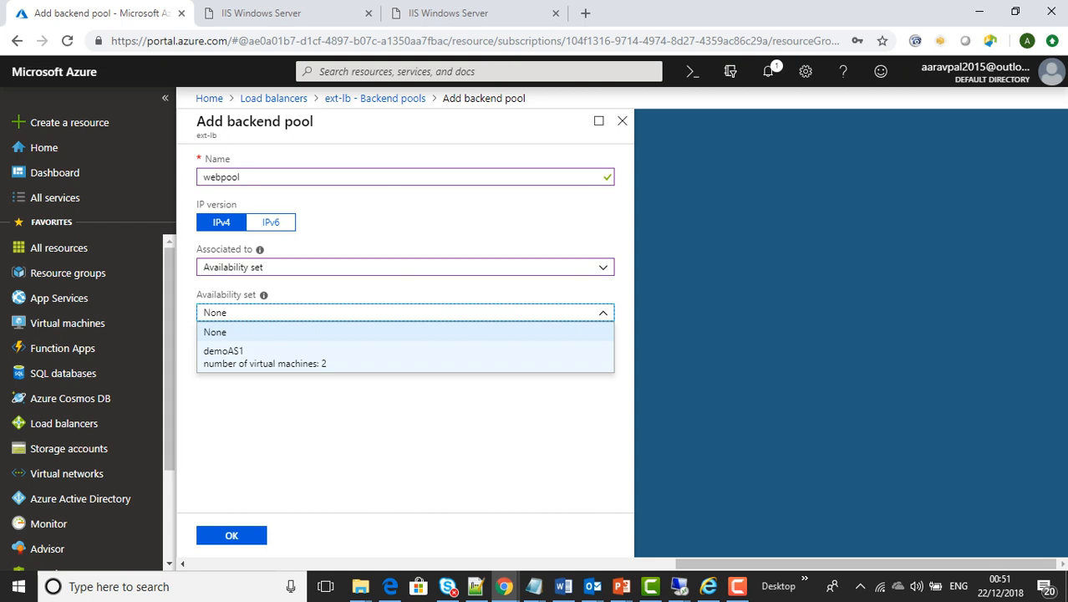
pyautogui.click(264, 357)
# Add demoVM1 with network IP configuration ipconfig1 (10.10.1.4) as a target in the webpool backend pool.
pyautogui.click(397, 451)
pyautogui.click(406, 389)
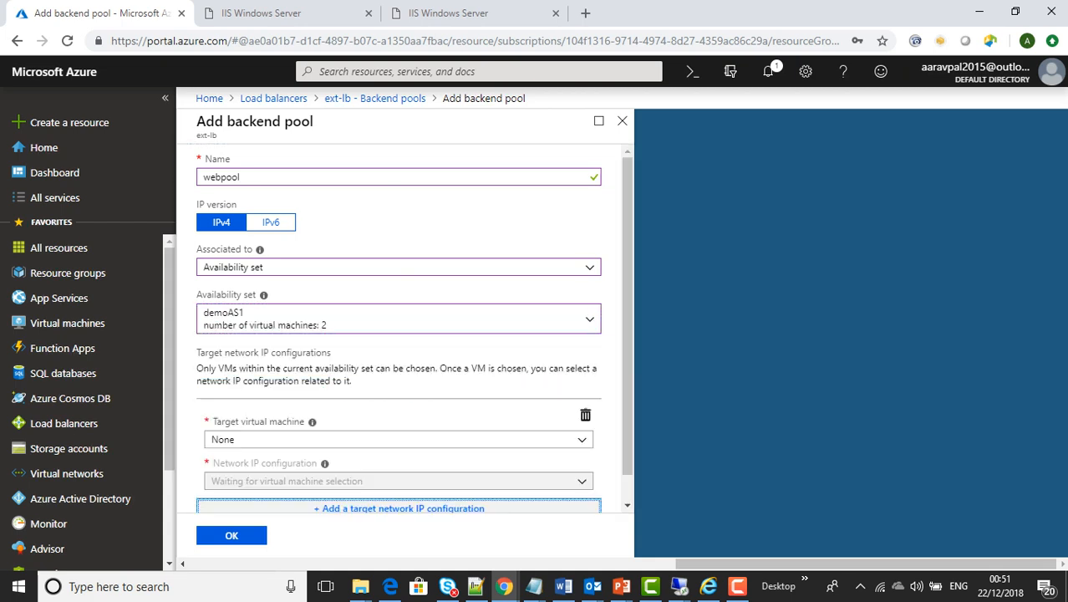
pyautogui.scroll(-1, 406, 389)
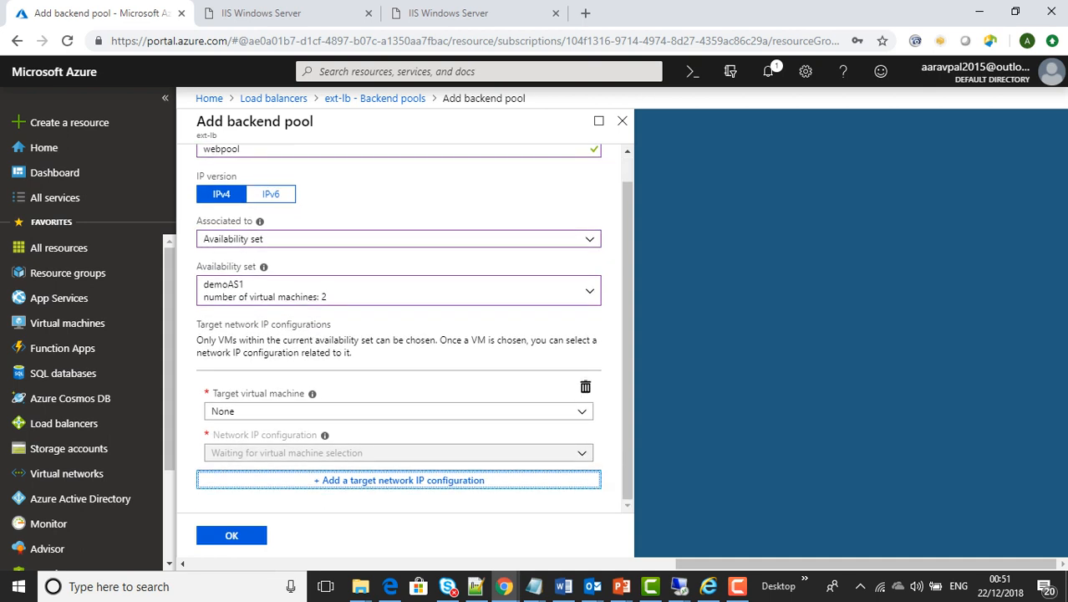
pyautogui.click(398, 411)
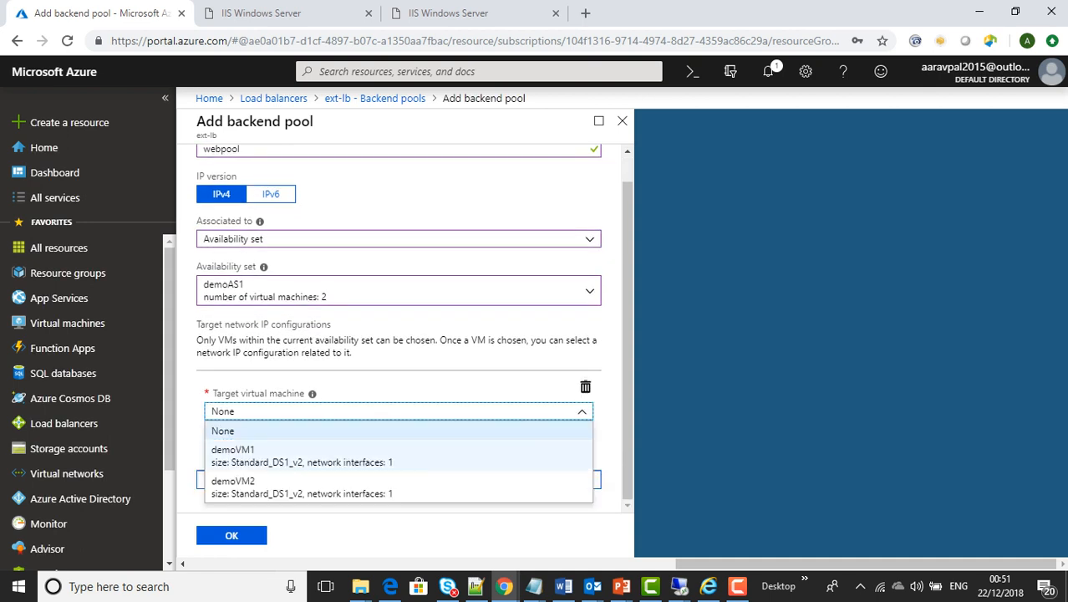
pyautogui.click(301, 455)
pyautogui.click(308, 465)
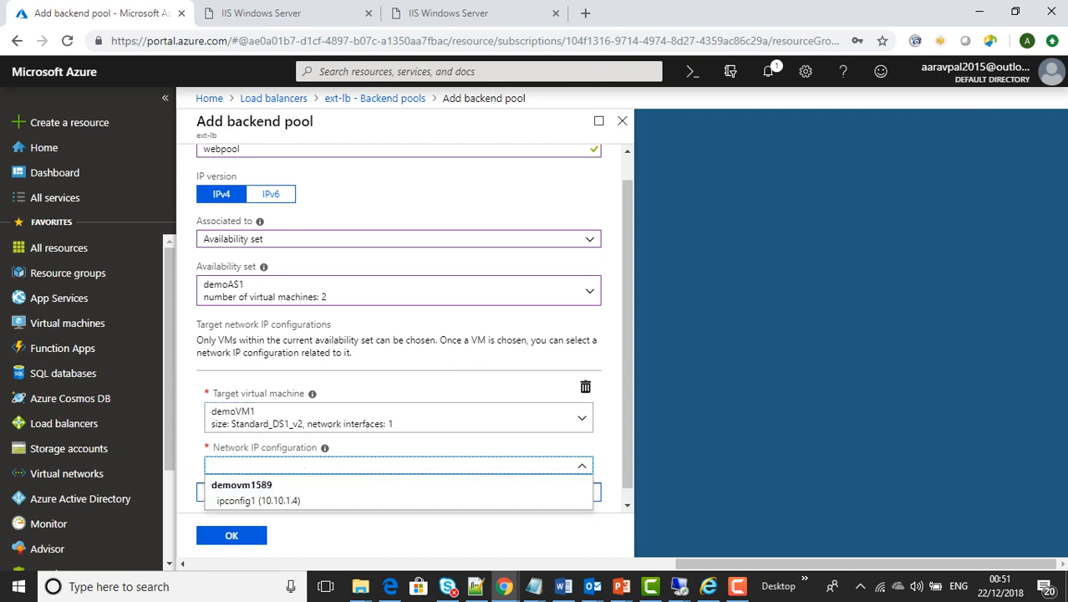
pyautogui.click(288, 500)
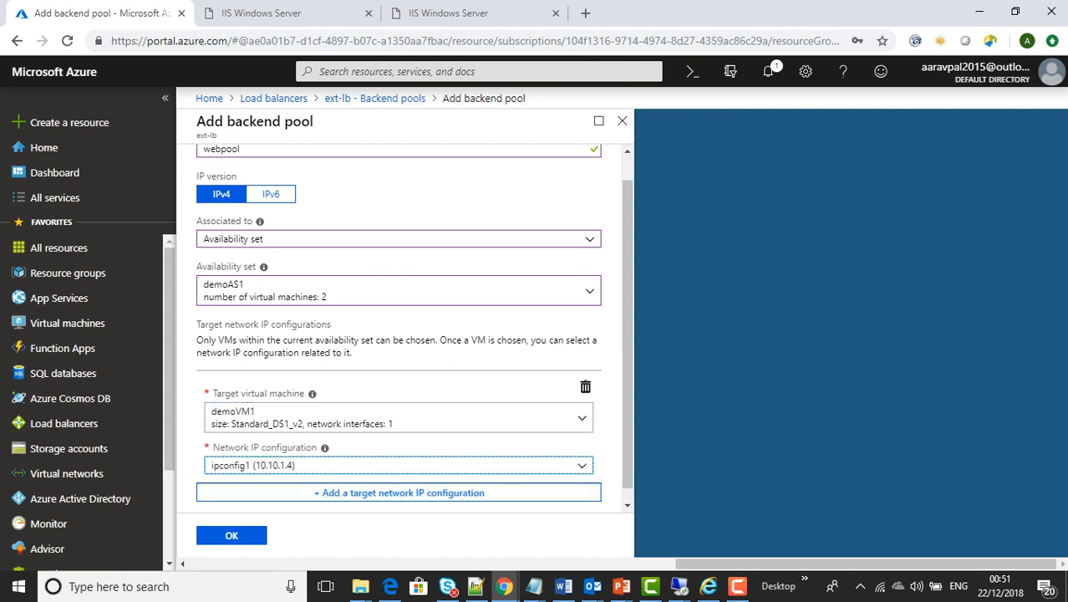
# Add demoVM2 with network IP configuration ipconfig1 (10.10.1.5) as a second target and save the backend pool.
pyautogui.scroll(-1, 399, 360)
pyautogui.click(399, 481)
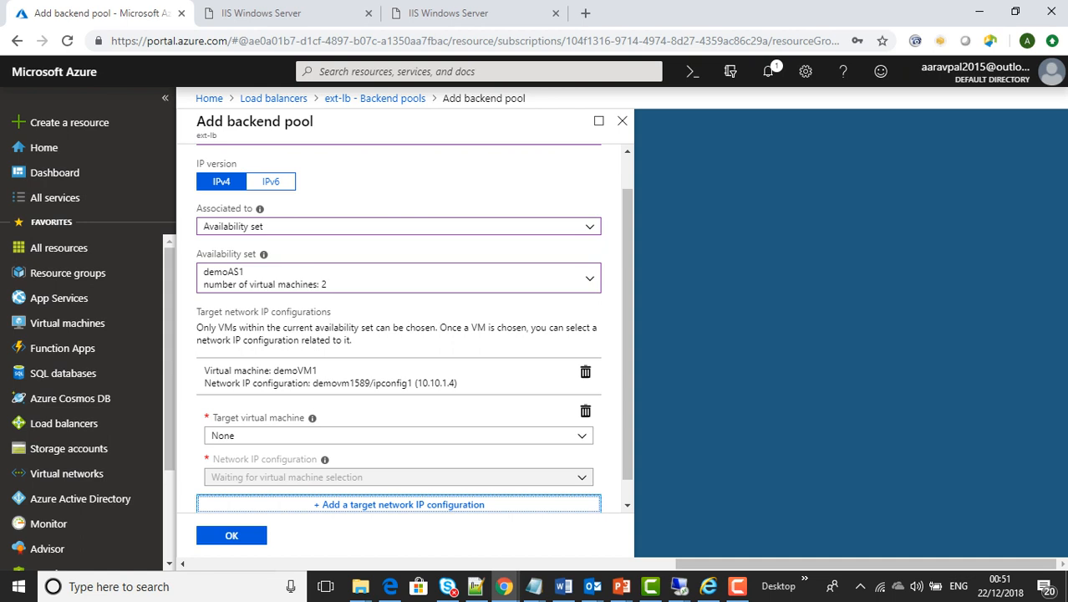
pyautogui.click(399, 435)
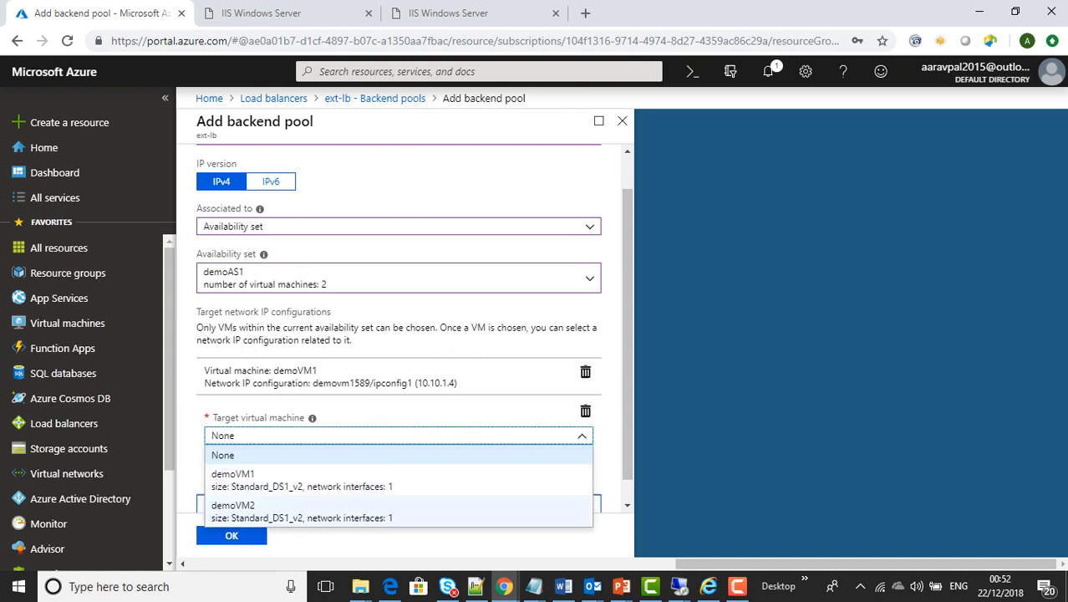
pyautogui.click(251, 507)
pyautogui.click(398, 489)
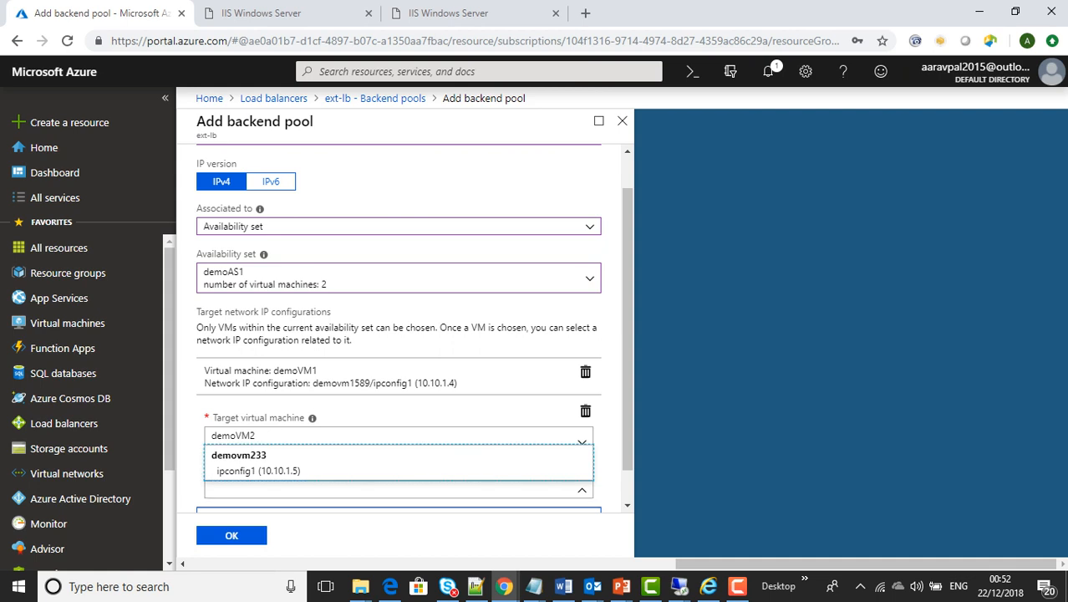
pyautogui.click(259, 471)
pyautogui.moveTo(628, 401); pyautogui.dragTo(627, 432)
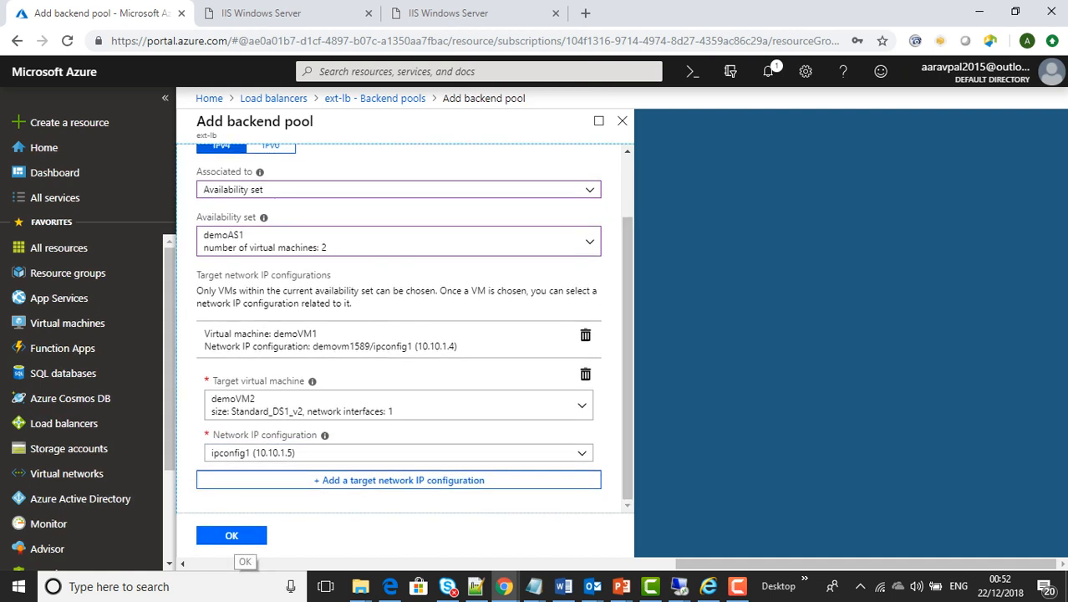
pyautogui.click(231, 535)
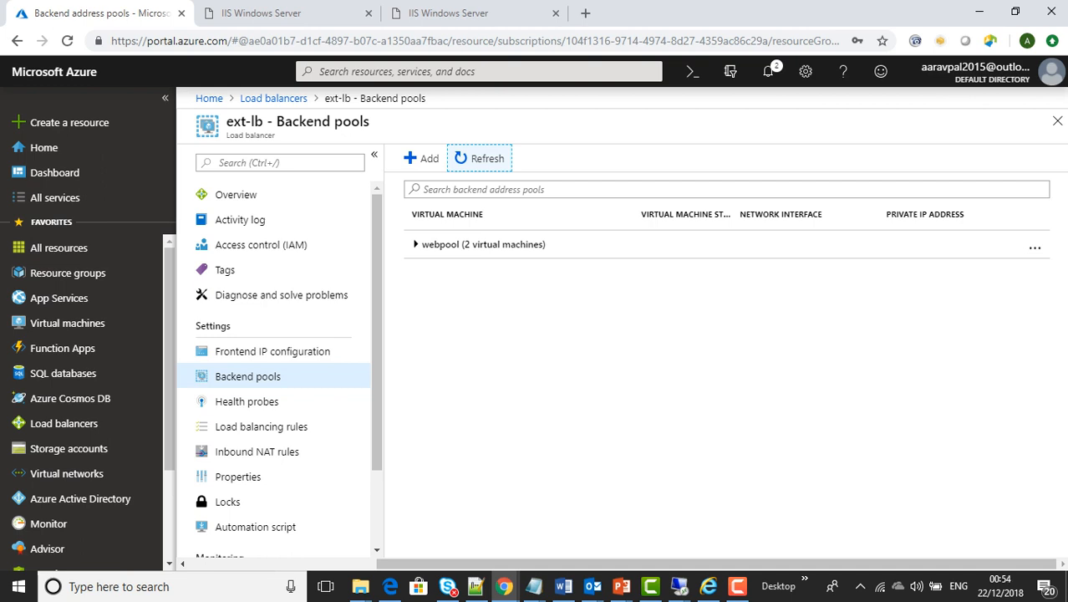
# Add a health probe named lb-probe to ext-lb, using TCP on port 80.
pyautogui.click(246, 402)
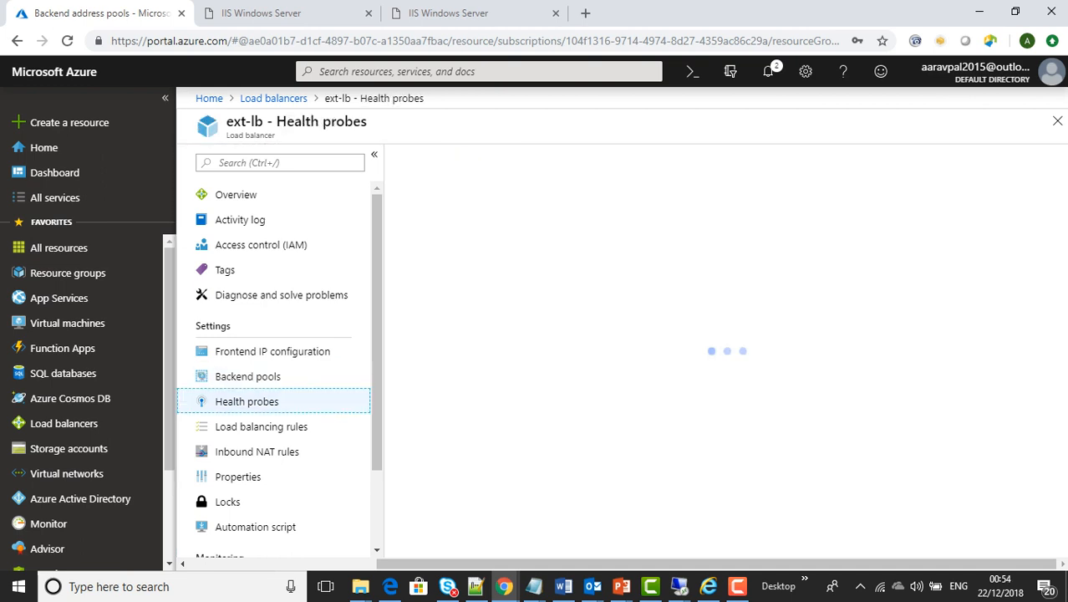
pyautogui.click(422, 158)
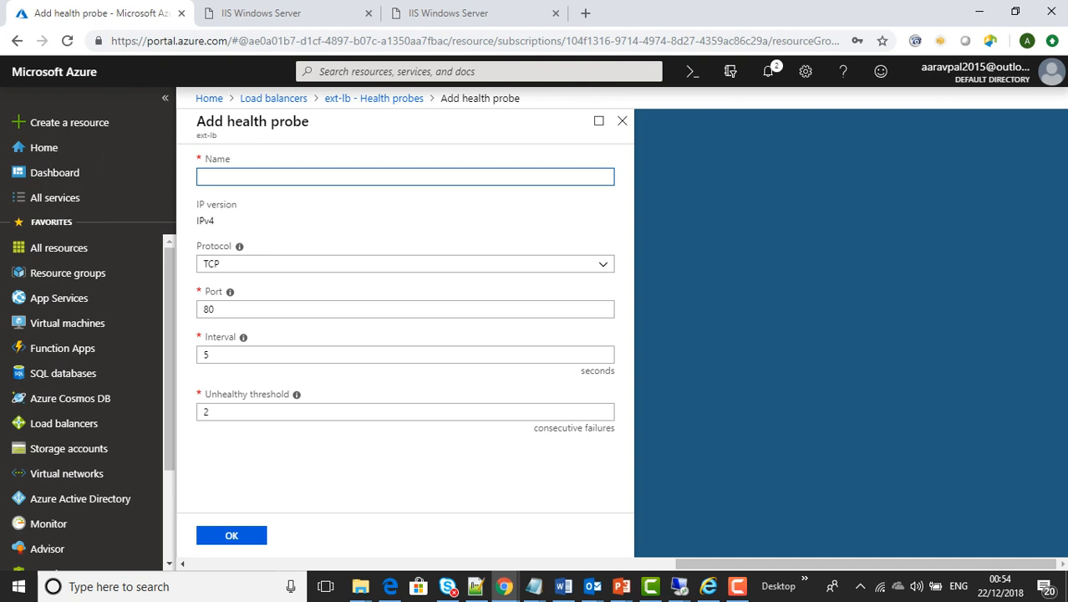
pyautogui.write('lb-hea')
pyautogui.press('BackSpace')
pyautogui.press('BackSpace')
pyautogui.press('BackSpace')
pyautogui.write('probe')
pyautogui.press('Return')
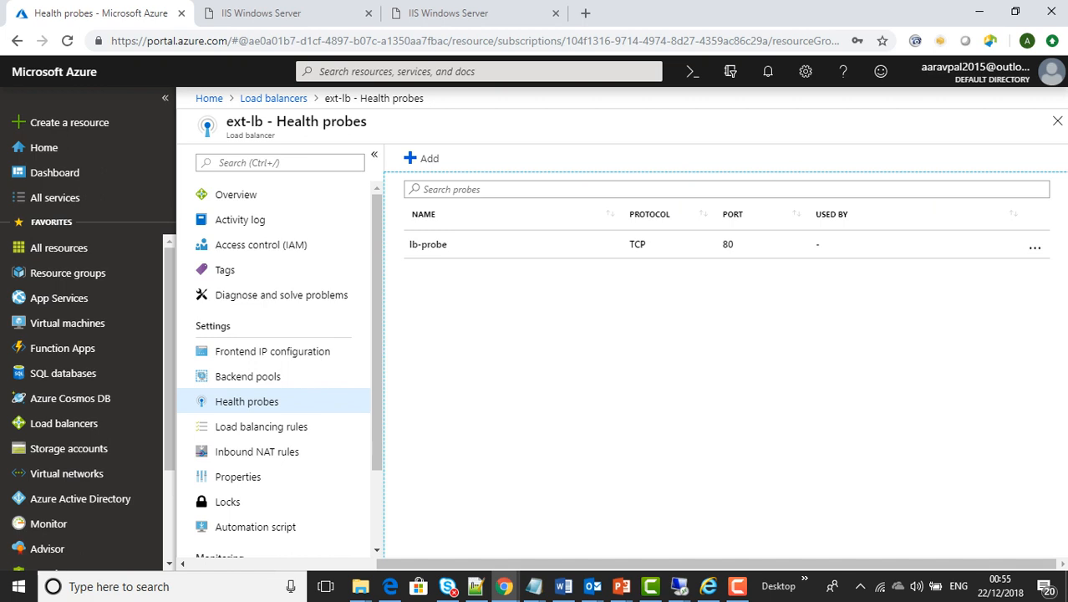
# Start a load balancing rule named Http-rule on ext-lb with LoadBalancerFrontEnd as its frontend IP address.
pyautogui.click(261, 426)
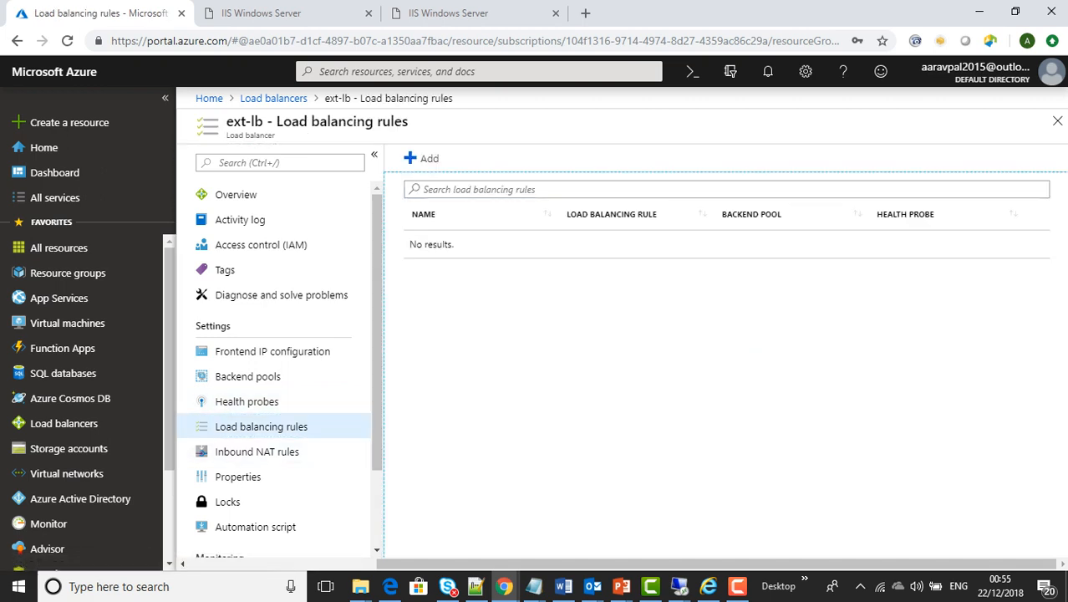
pyautogui.click(422, 158)
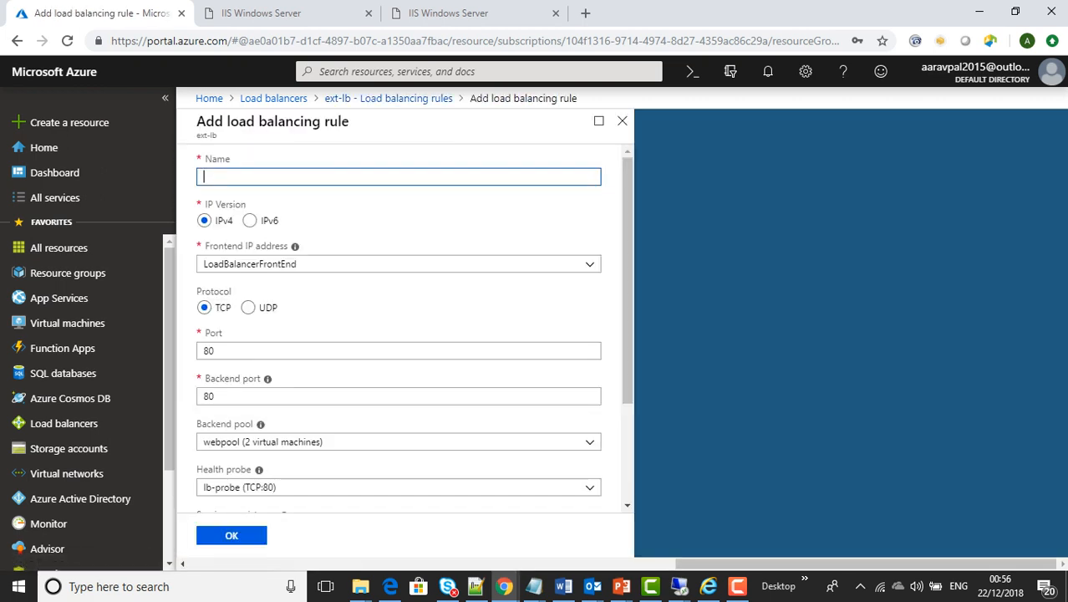
pyautogui.write('Http-rule')
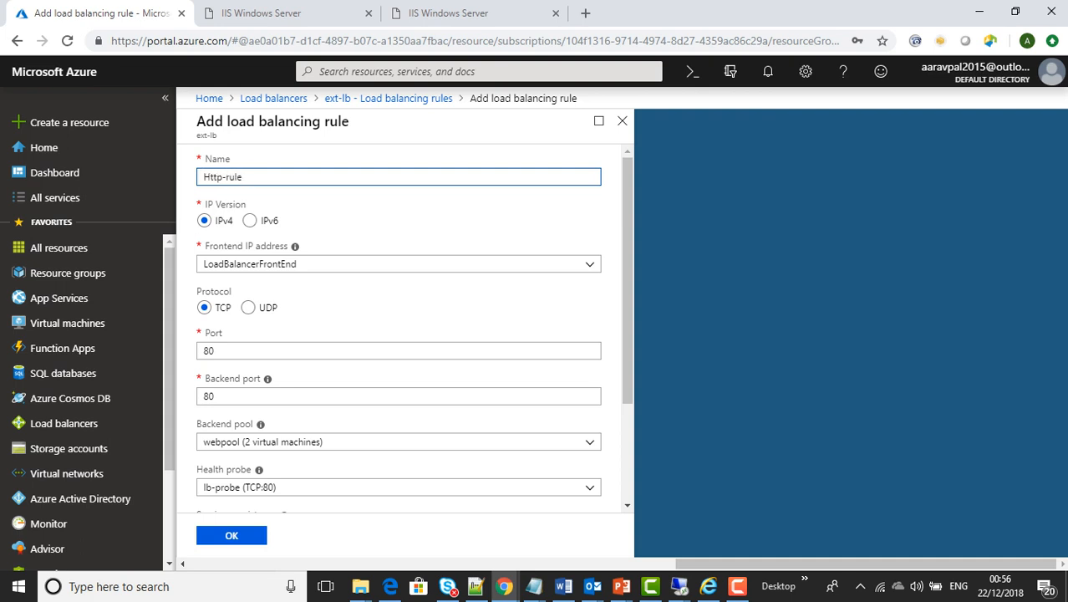
pyautogui.click(399, 264)
pyautogui.click(399, 283)
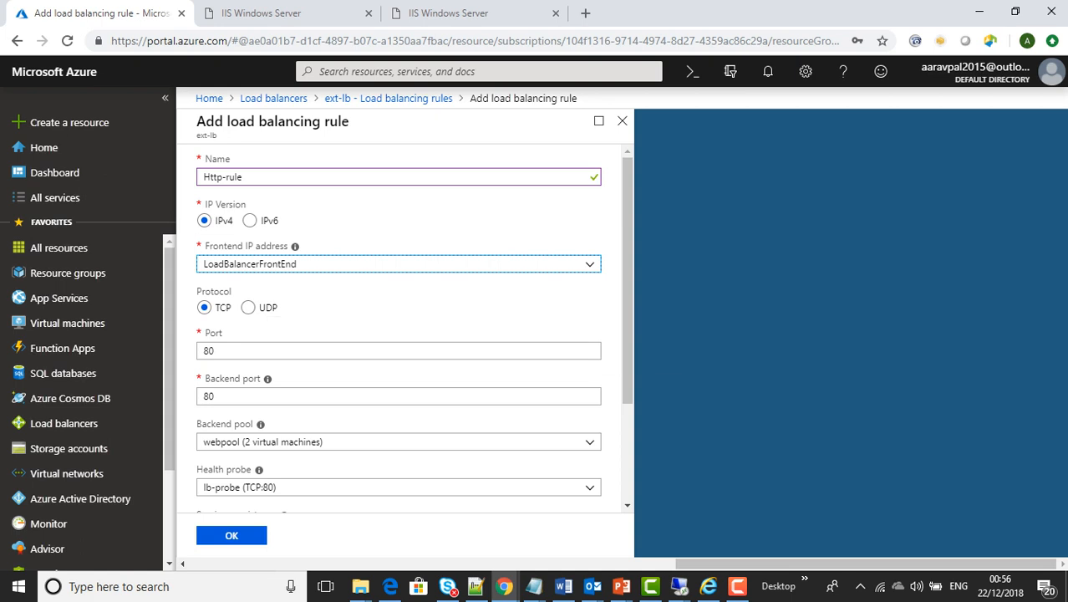
# Assign backend pool webpool and health probe lb-probe to Http-rule and save the rule.
pyautogui.scroll(-1, 399, 326)
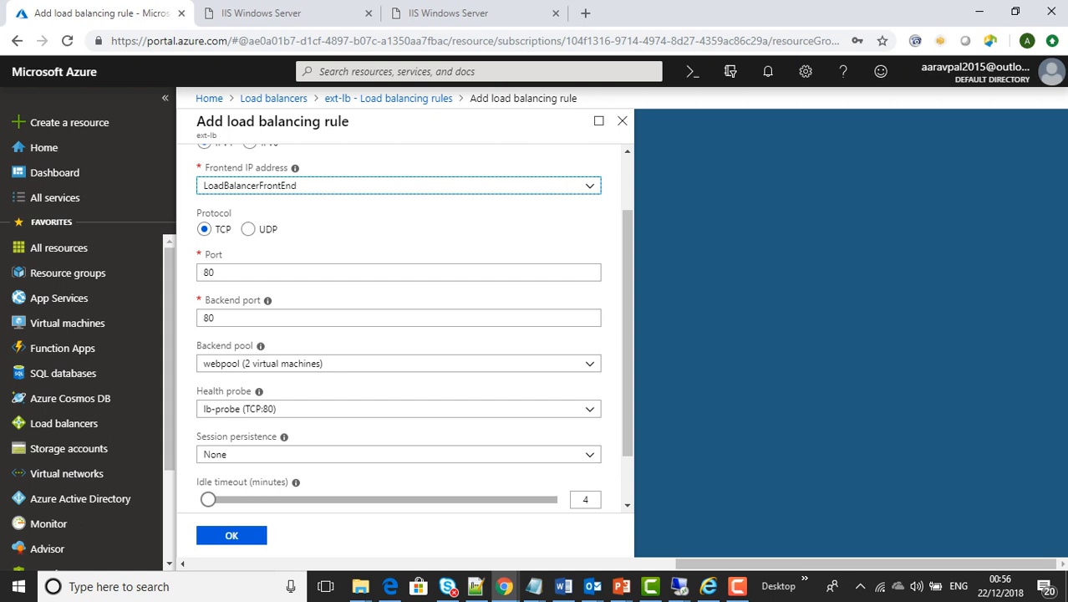
pyautogui.click(399, 363)
pyautogui.click(399, 382)
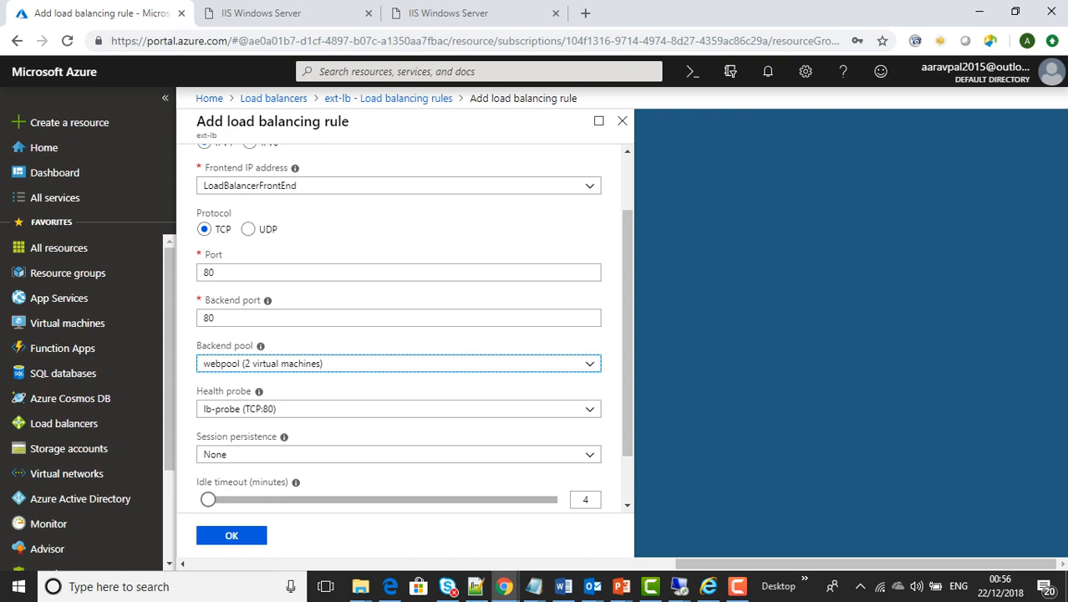
pyautogui.scroll(-1, 399, 326)
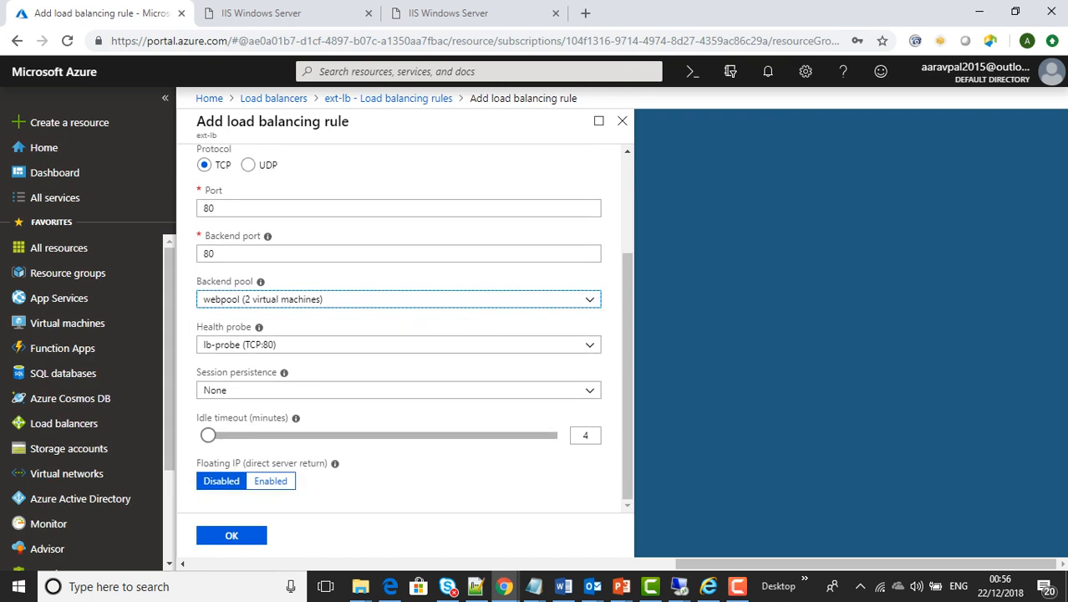
pyautogui.click(399, 345)
pyautogui.click(398, 362)
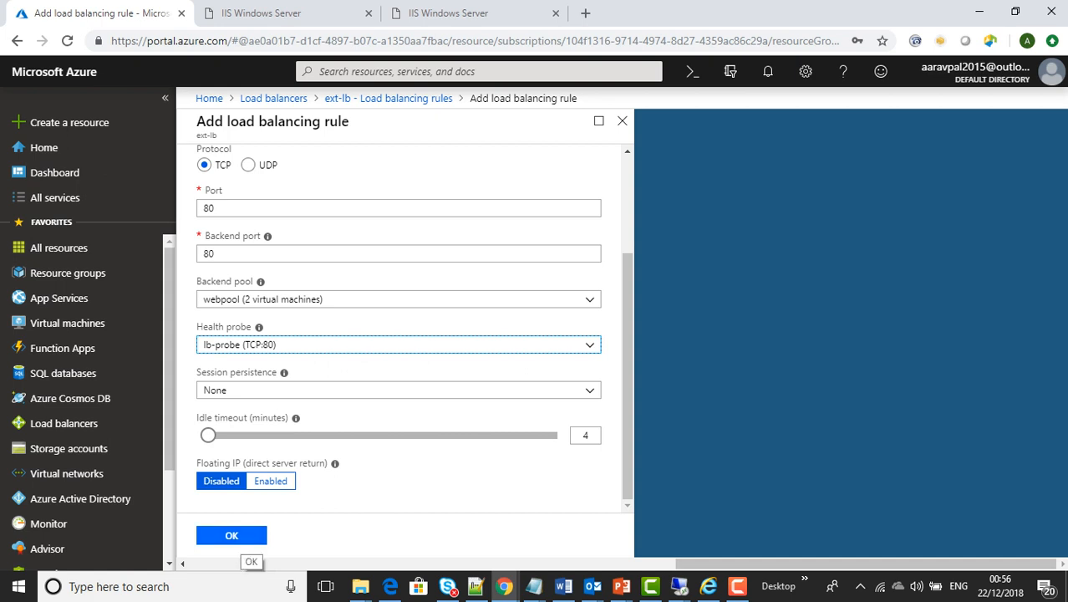
pyautogui.click(231, 535)
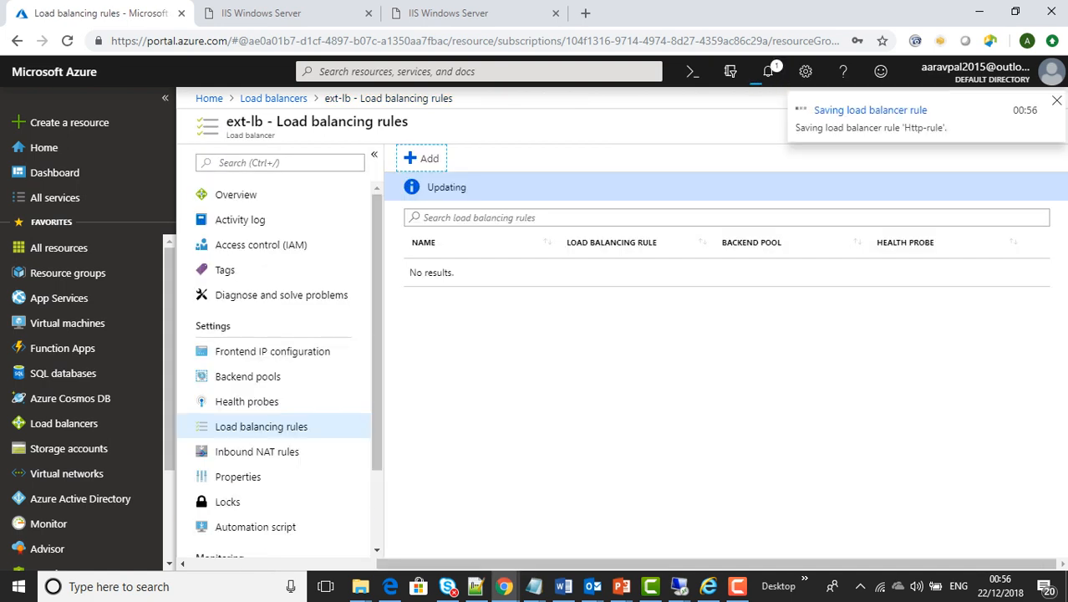
pyautogui.click(737, 586)
pyautogui.click(992, 514)
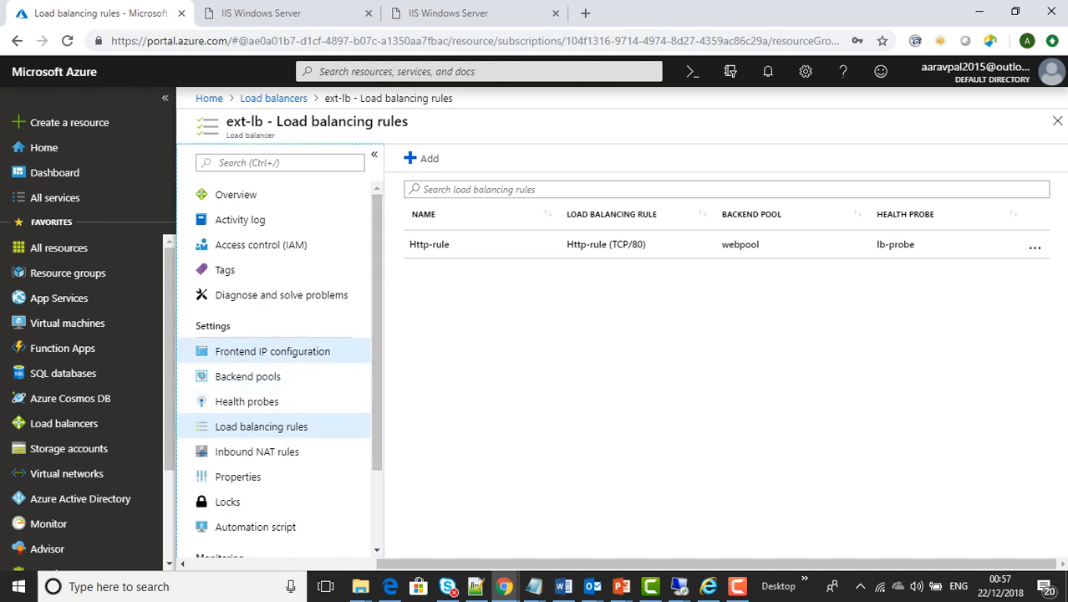
pyautogui.click(271, 351)
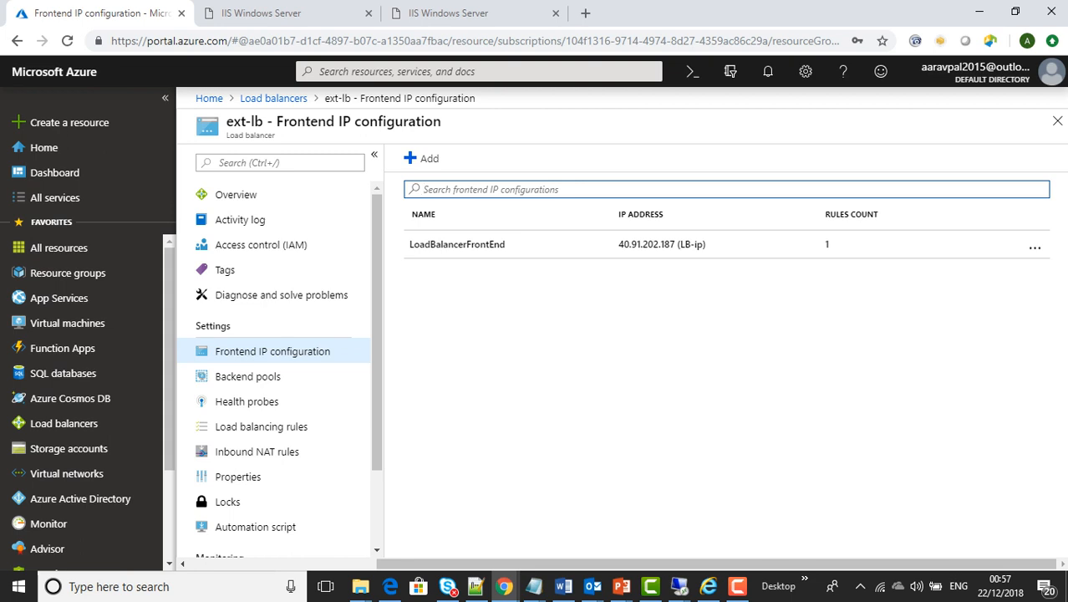
pyautogui.press('super+r')
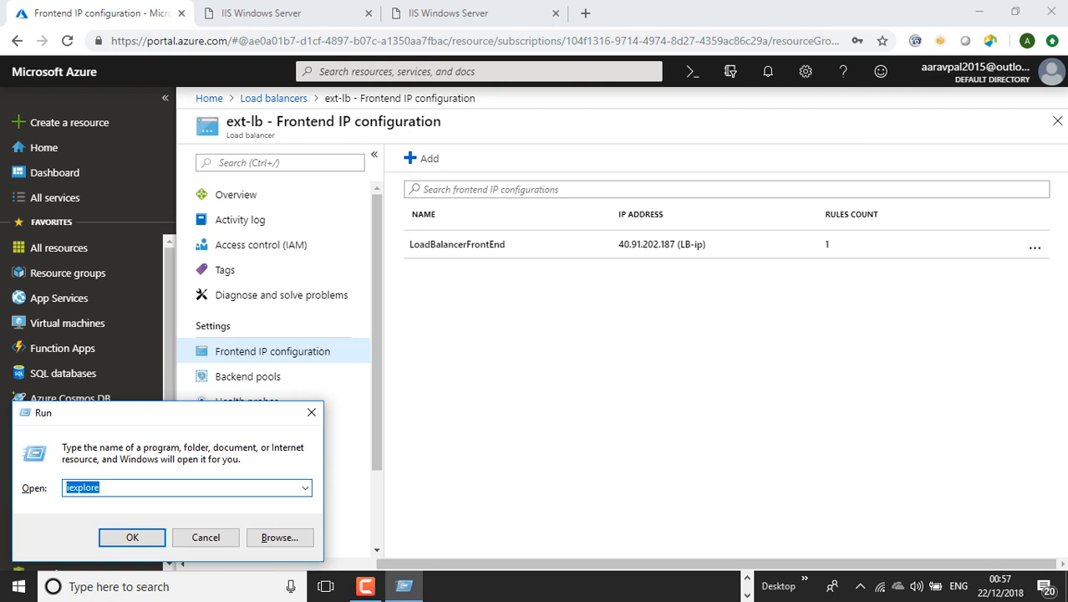
pyautogui.write('40.91.202.187')
pyautogui.press('Home')
pyautogui.write('http://')
pyautogui.press('Home')
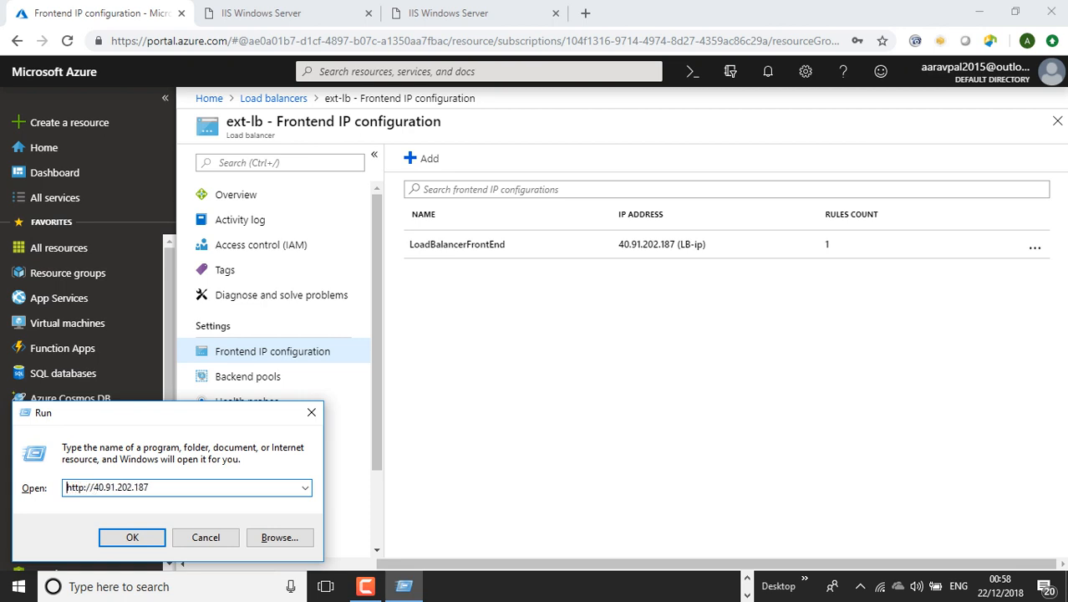
pyautogui.hotkey('shift', 'End')
pyautogui.hotkey('ctrl', 'c')
pyautogui.press('Escape')
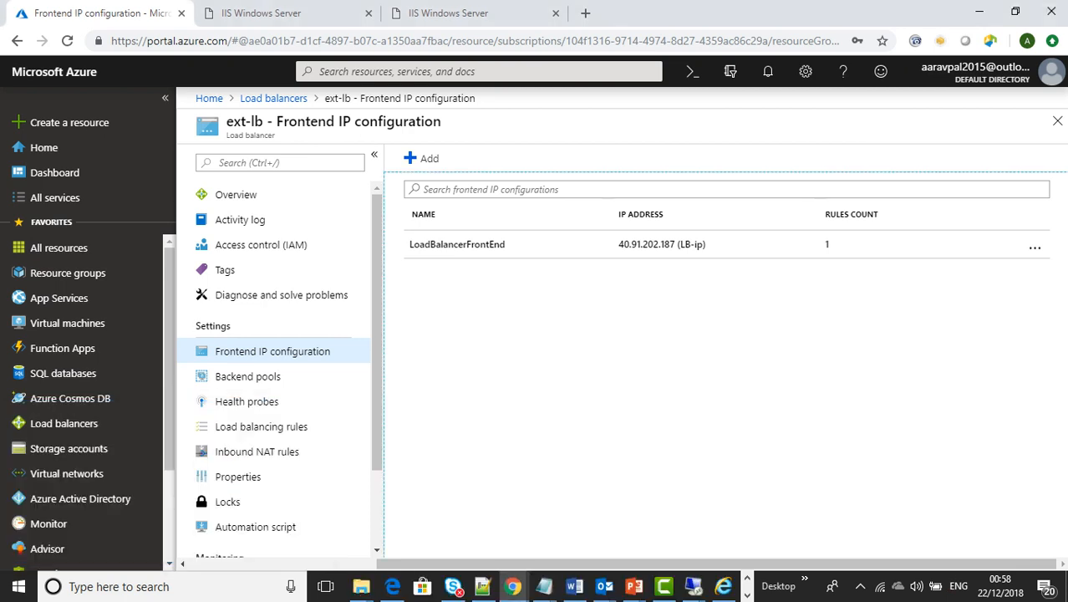
pyautogui.hotkey('ctrl', 't')
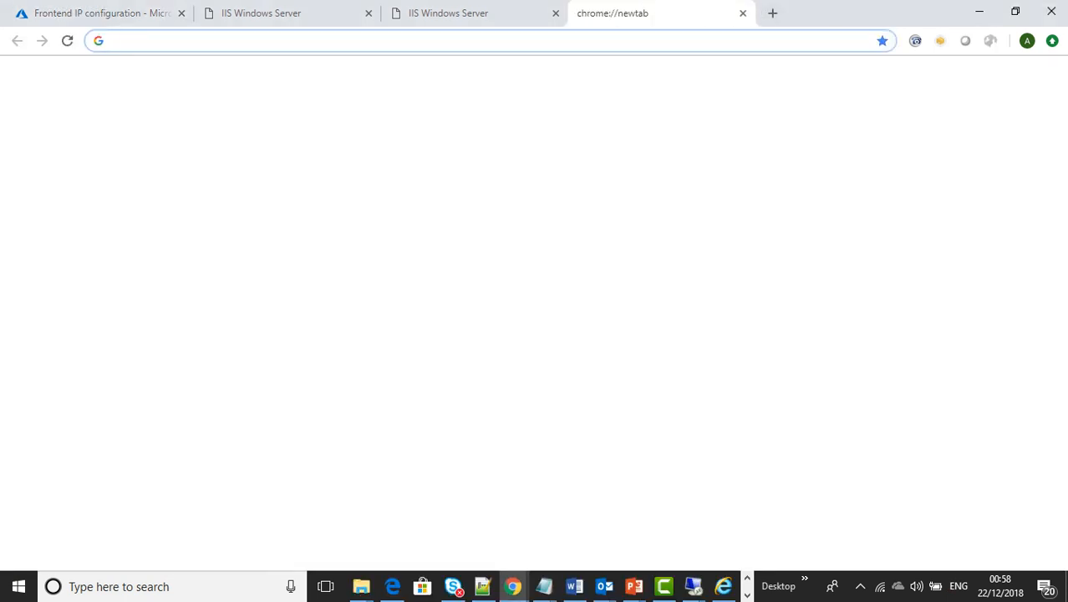
pyautogui.hotkey('ctrl', 'v')
pyautogui.press('Return')
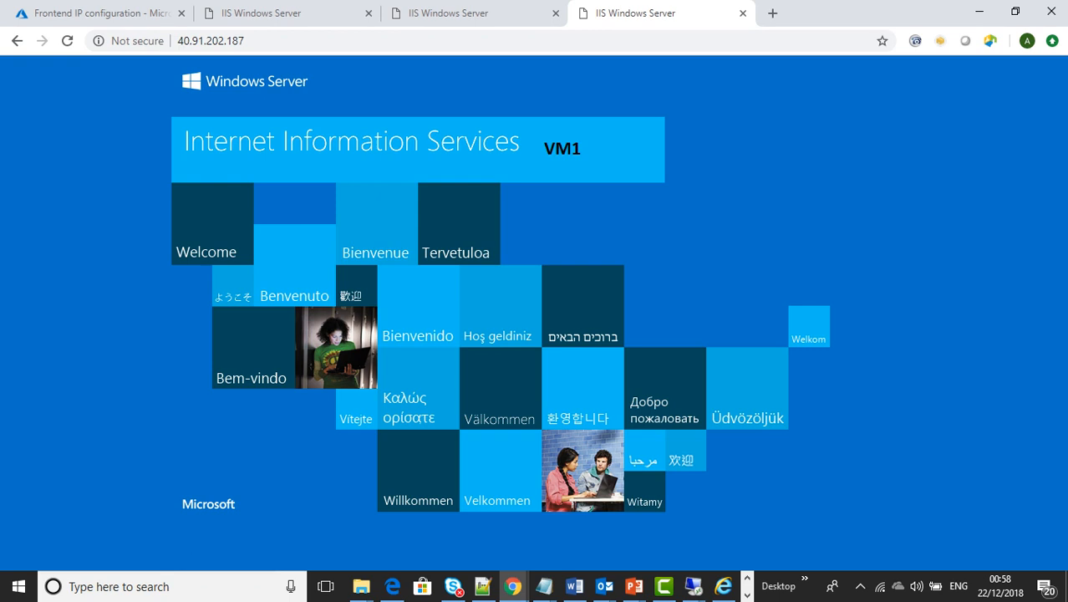
pyautogui.press('super+r')
pyautogui.hotkey('ctrl', 'c')
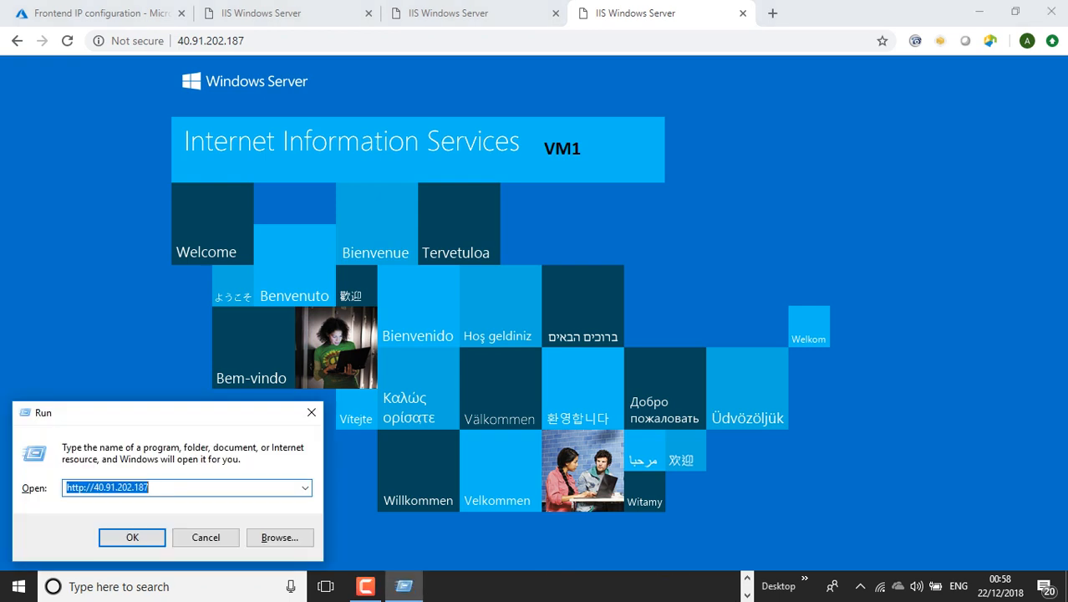
pyautogui.write('iexplore')
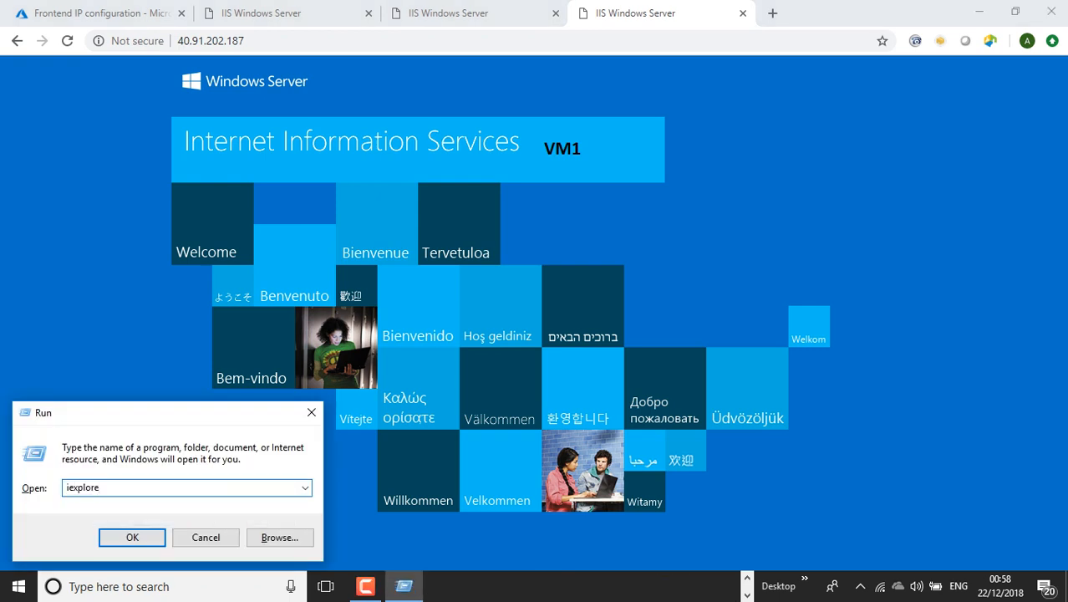
pyautogui.press('Return')
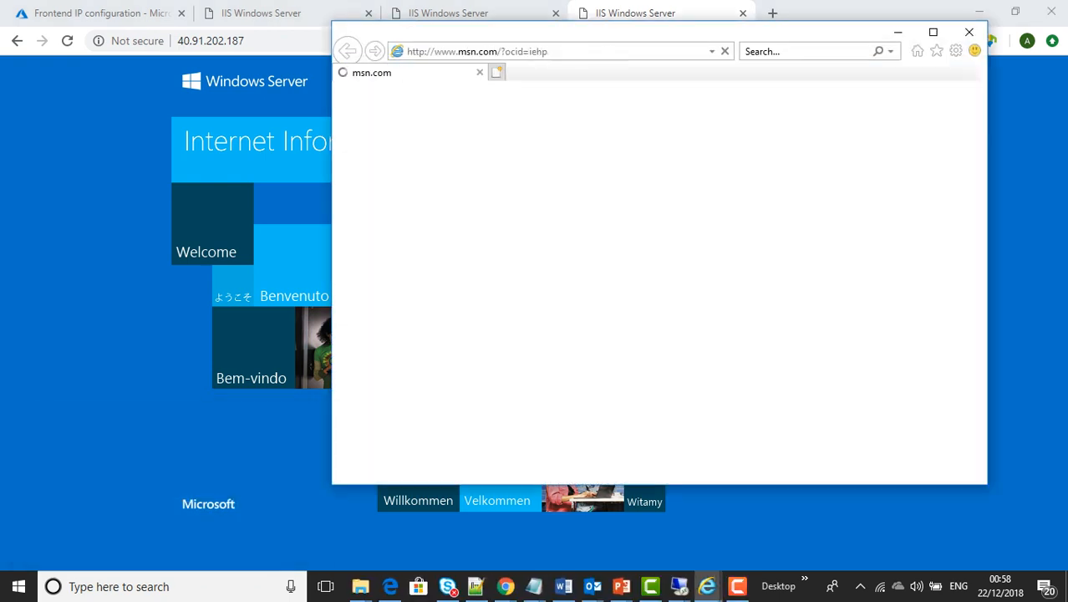
pyautogui.hotkey('alt', 'd')
pyautogui.hotkey('ctrl', 'v')
pyautogui.press('Return')
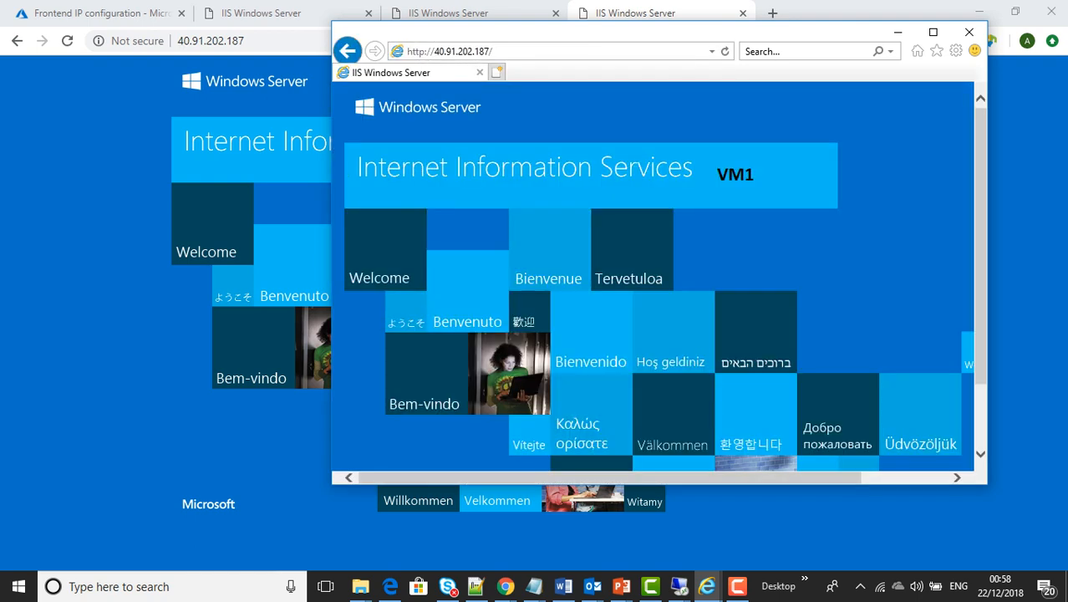
# Copy the load balancer address in Internet Explorer and reload it to check which server responds.
pyautogui.hotkey('alt', 'd')
pyautogui.hotkey('ctrl', 'c')
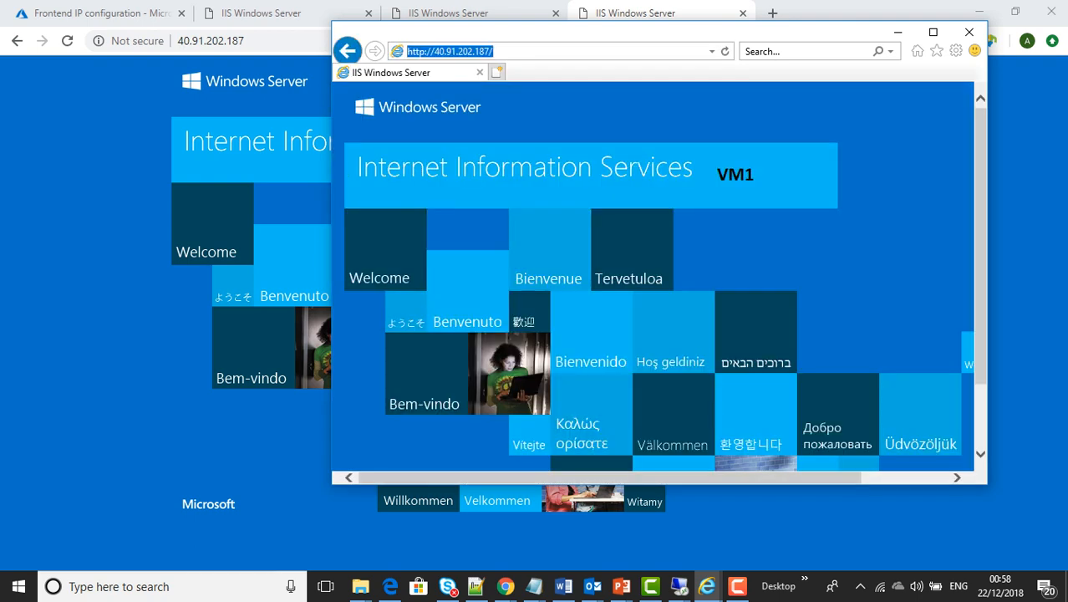
pyautogui.press('Return')
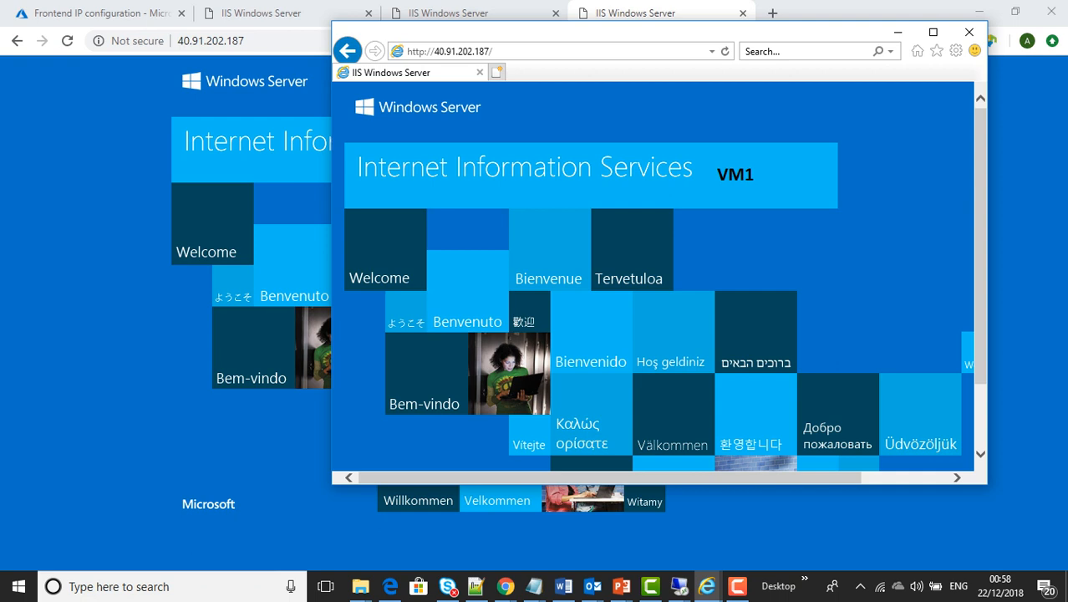
pyautogui.click(496, 71)
pyautogui.hotkey('ctrl', 'v')
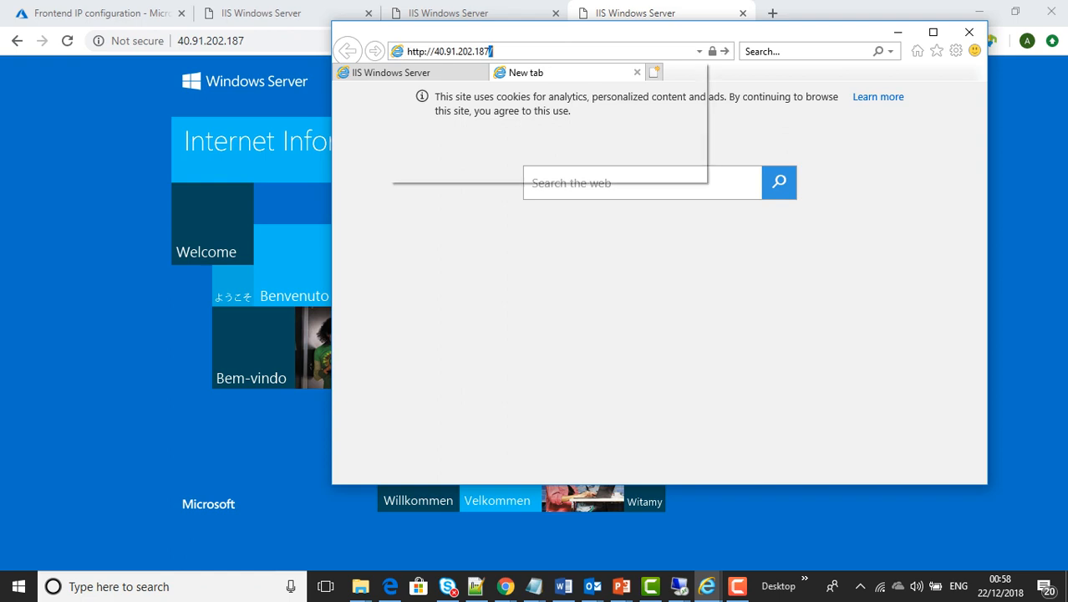
pyautogui.press('Return')
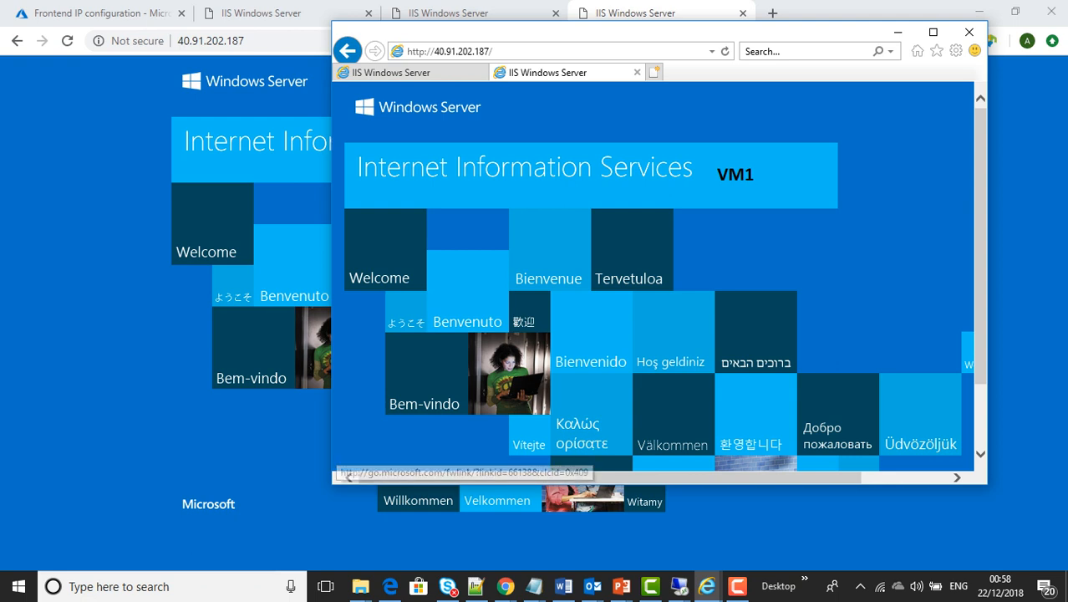
# Delete the browsing history twice, covering temporary Internet files, cookies and history while preserving Favorites website data, and accept the Internet Options.
pyautogui.click(956, 51)
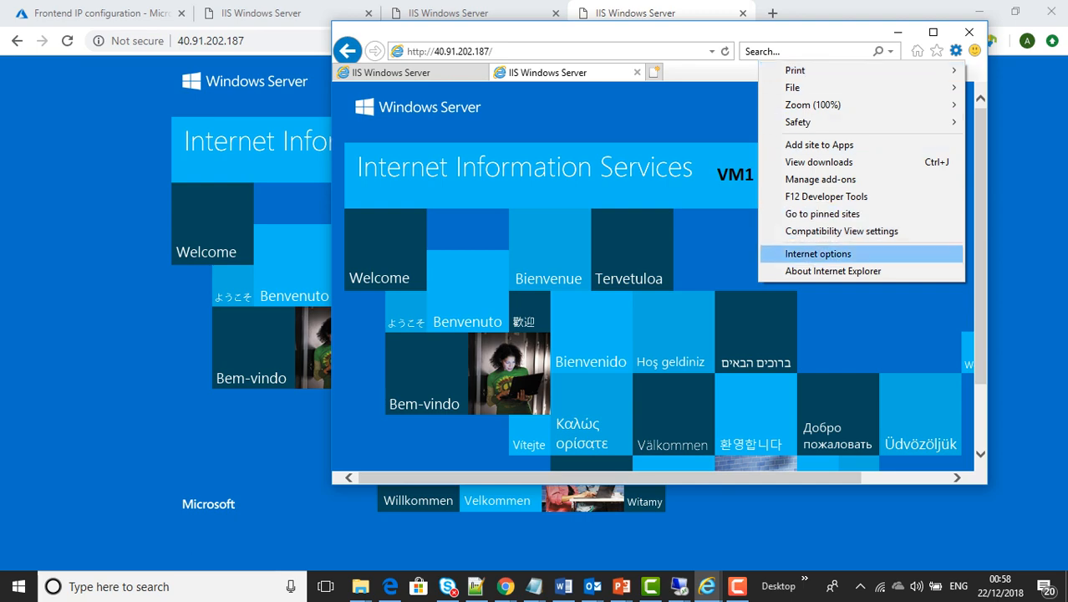
pyautogui.click(818, 253)
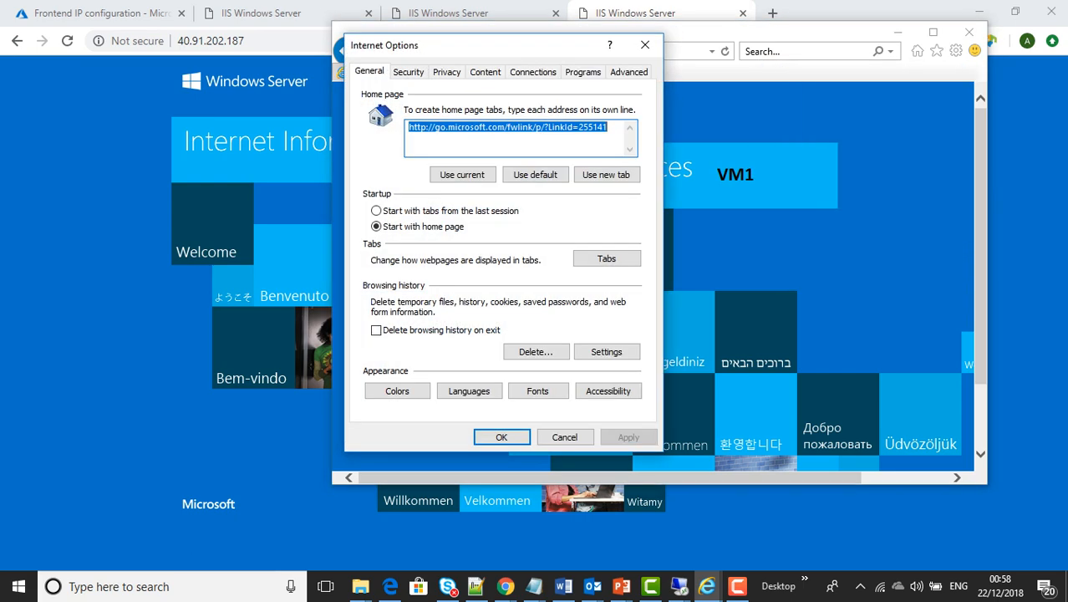
pyautogui.click(535, 351)
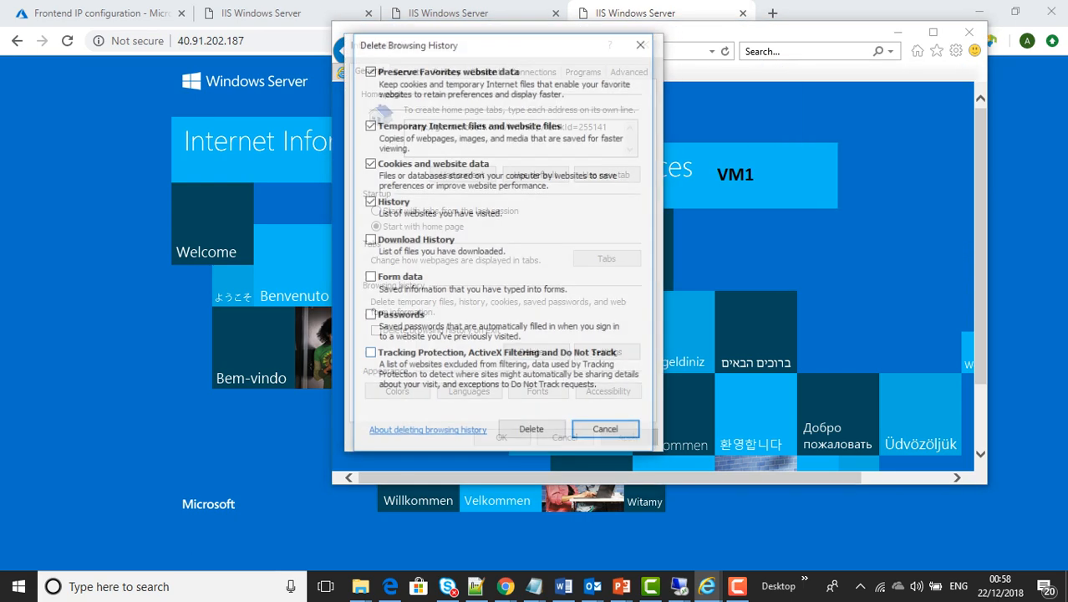
pyautogui.click(532, 431)
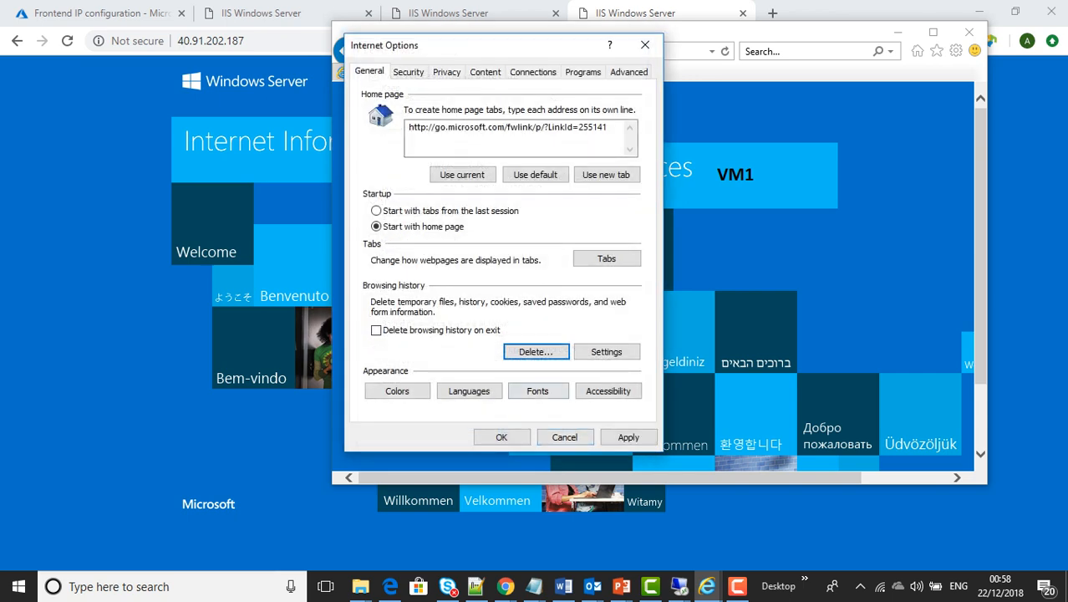
pyautogui.click(535, 352)
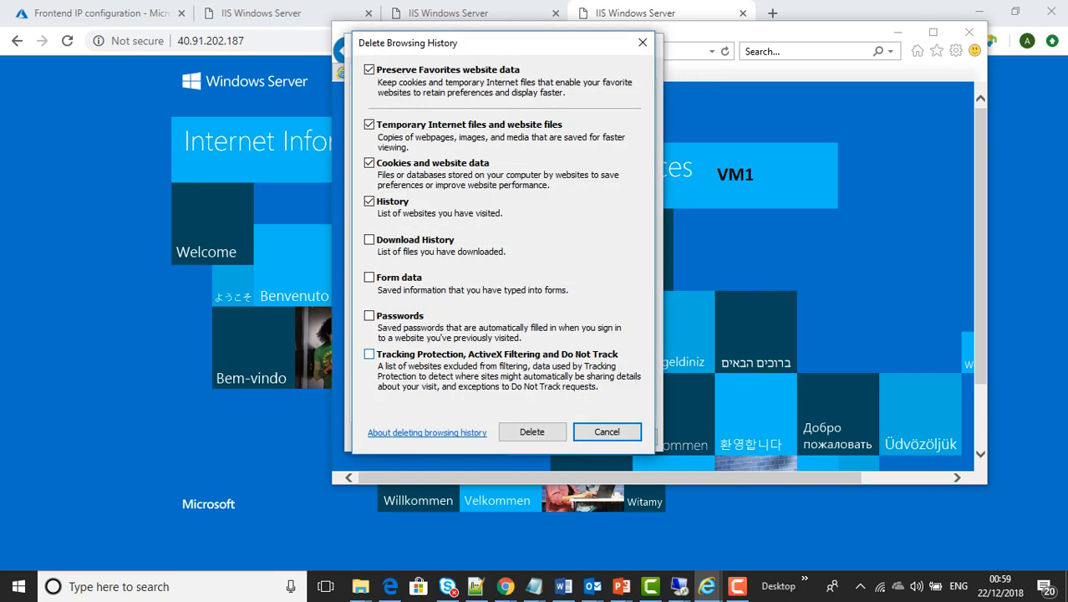
pyautogui.click(531, 432)
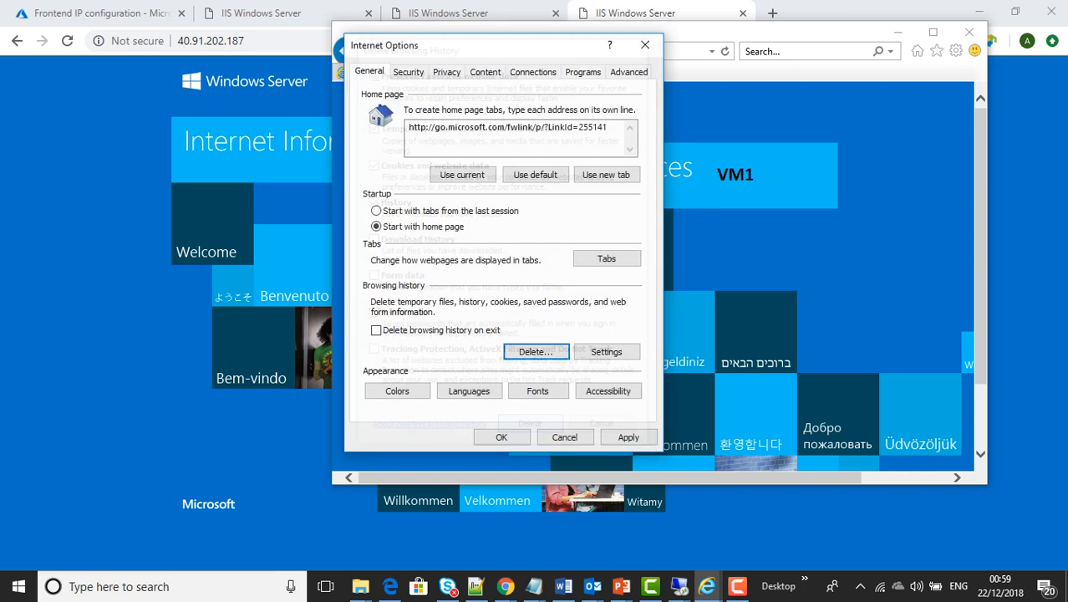
pyautogui.click(501, 437)
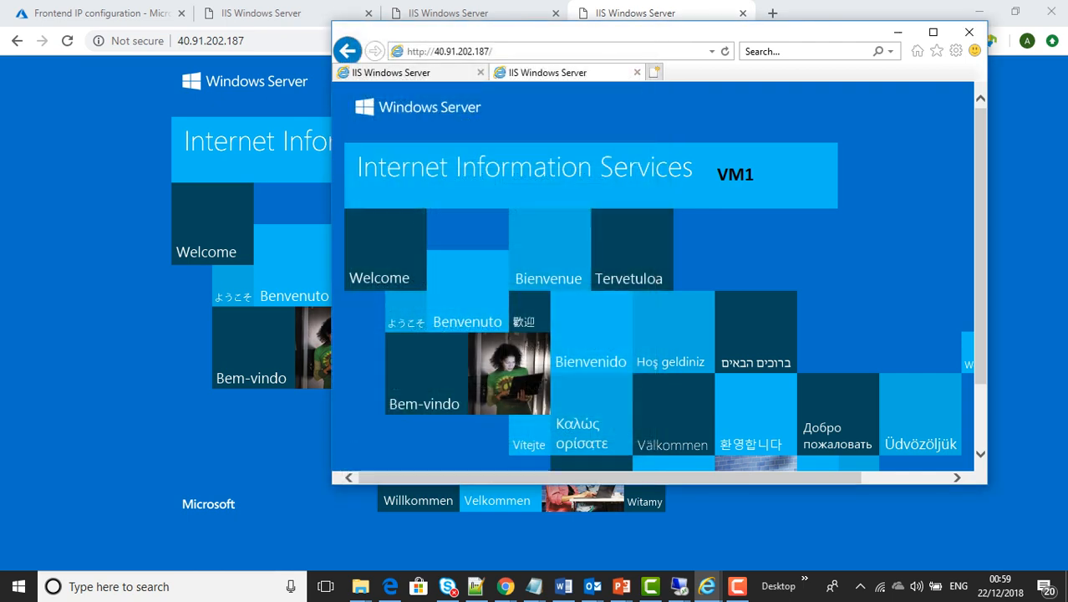
# Exit Internet Explorer with all its tabs and relaunch it with the iexplore command.
pyautogui.hotkey('alt', 'f')
pyautogui.press('x')
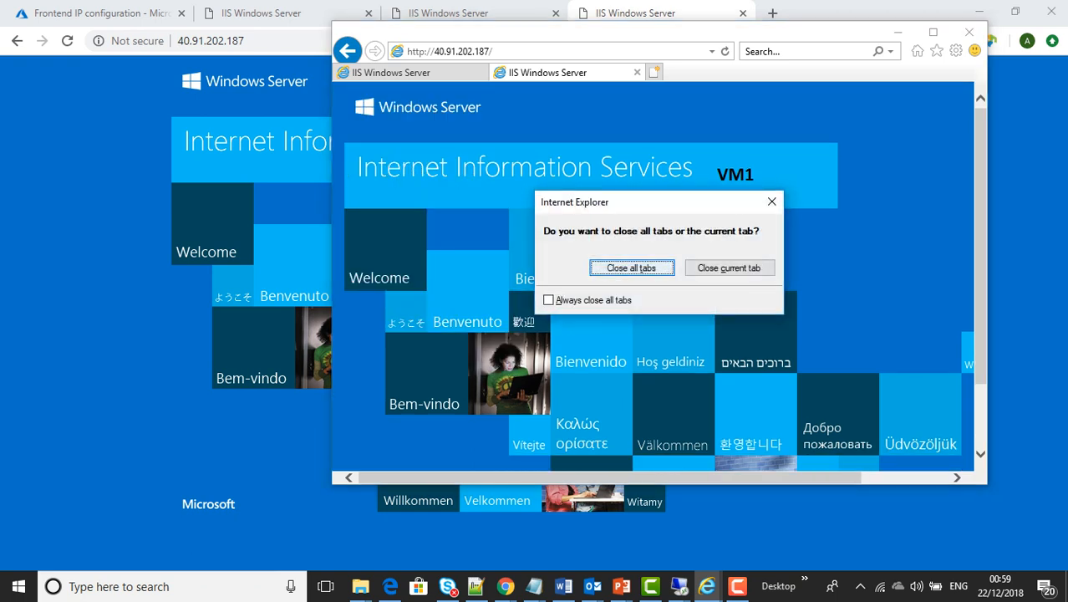
pyautogui.press('Return')
pyautogui.press('super+r')
pyautogui.write('iexplore')
pyautogui.press('Return')
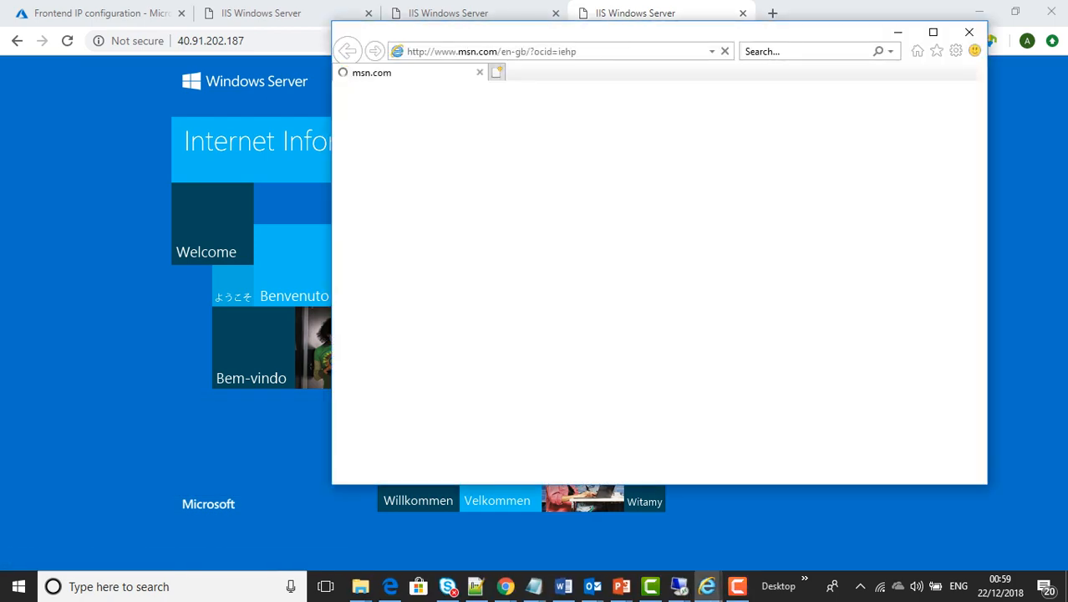
pyautogui.write('http://40.91.202.187')
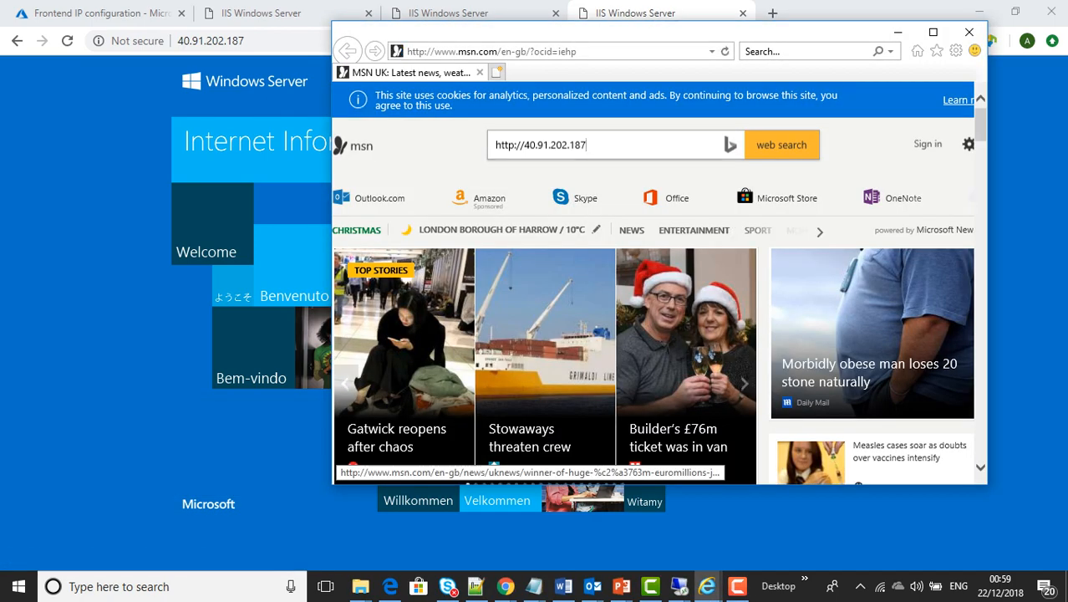
pyautogui.hotkey('alt', 'd')
pyautogui.write('http://40.91.202.187')
pyautogui.press('Return')
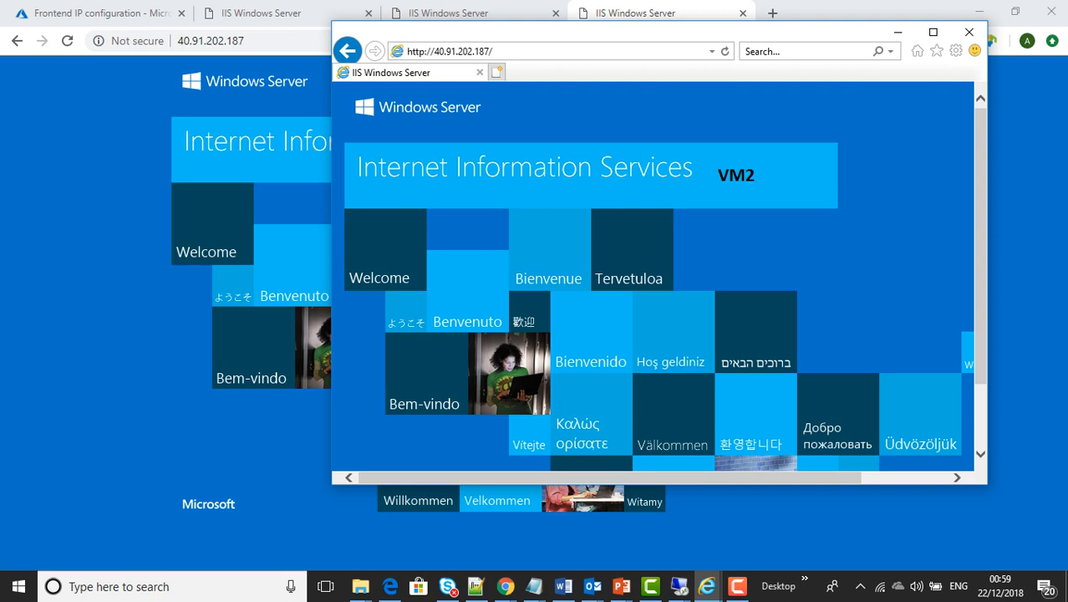
pyautogui.moveTo(635, 32); pyautogui.dragTo(490, 186)
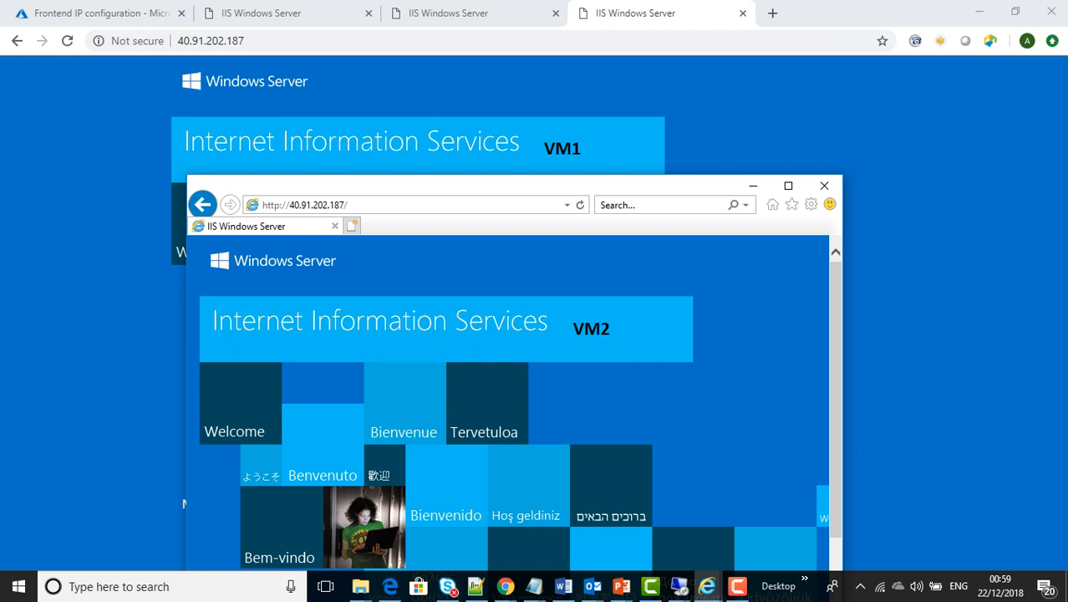
pyautogui.click(737, 586)
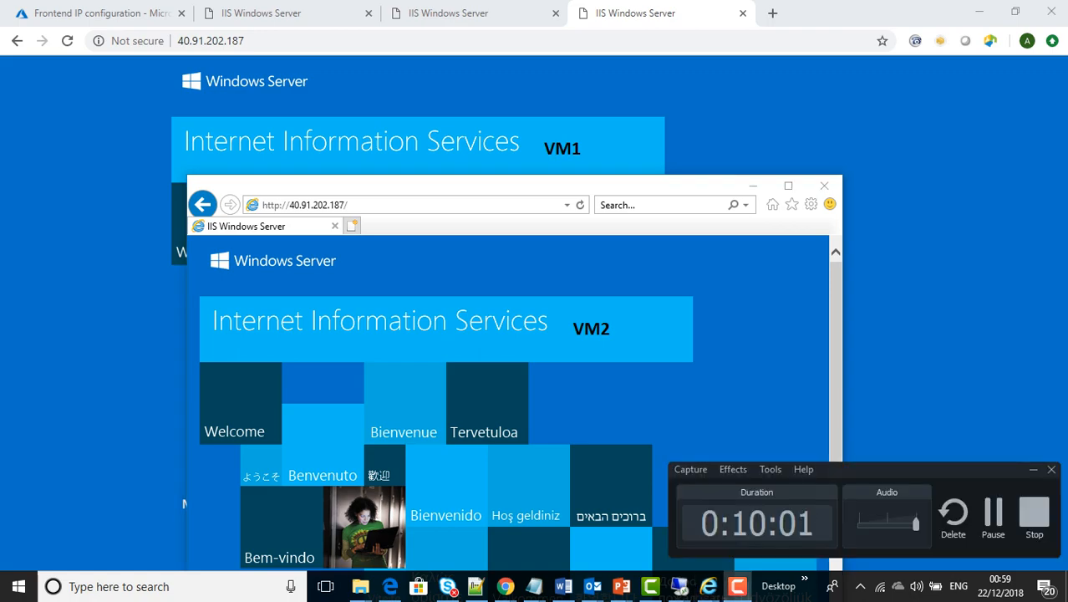